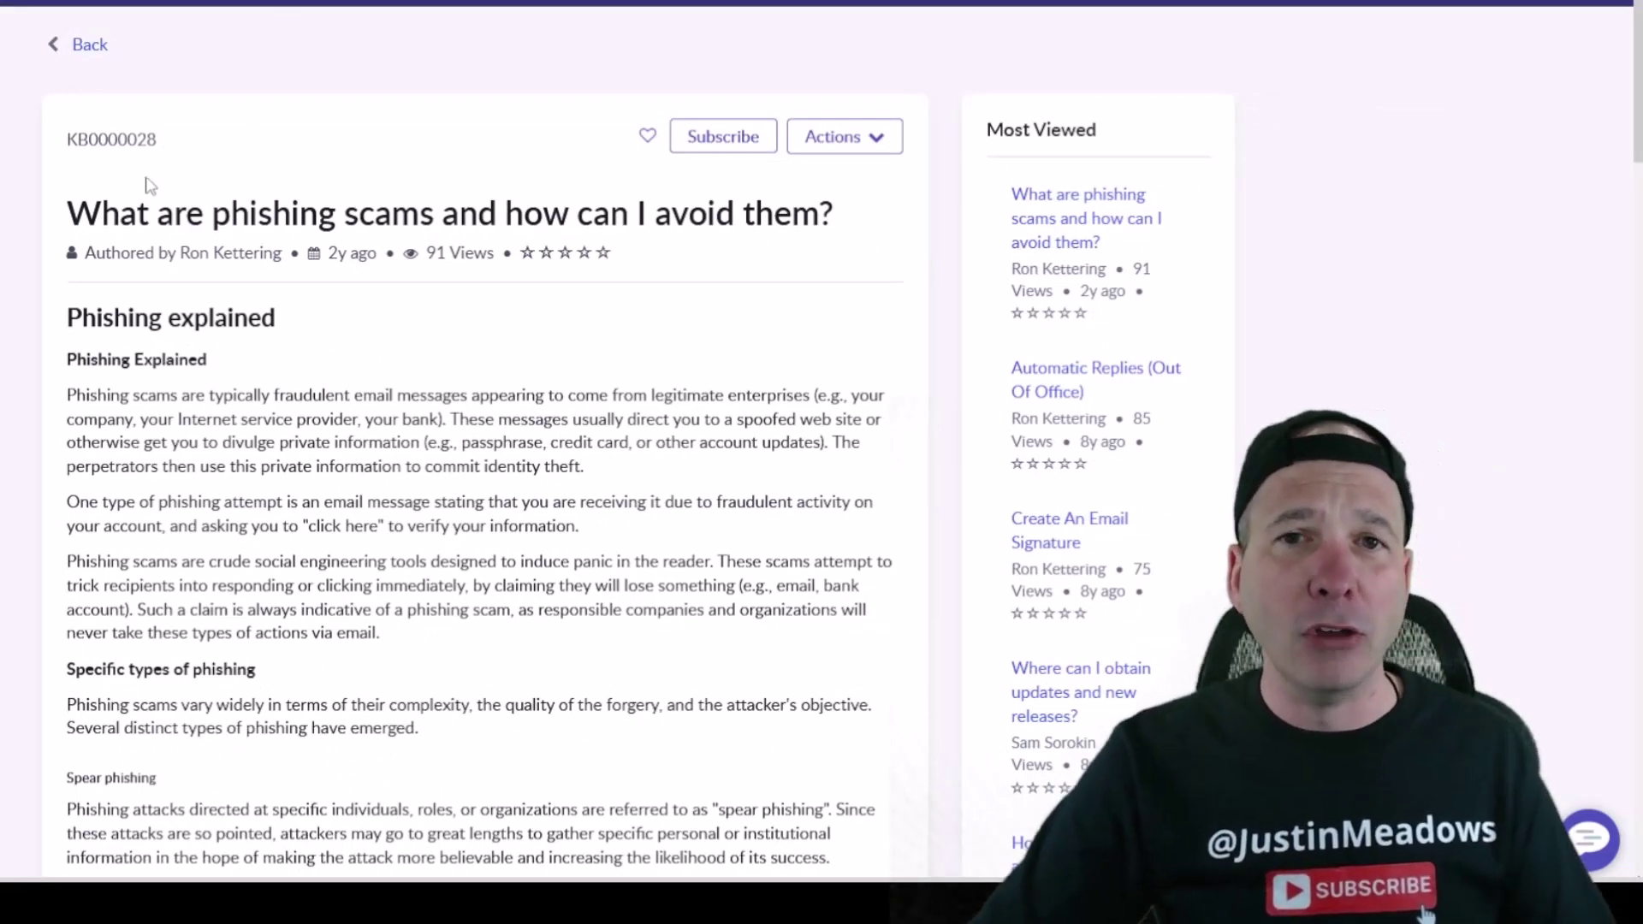
- Scroll to the end of the article to show the Helpful? Yes/No buttons and Rate this article stars
{"action": "scroll", "coordinate": [150, 186], "scroll_direction": "down", "scroll_amount": 15}
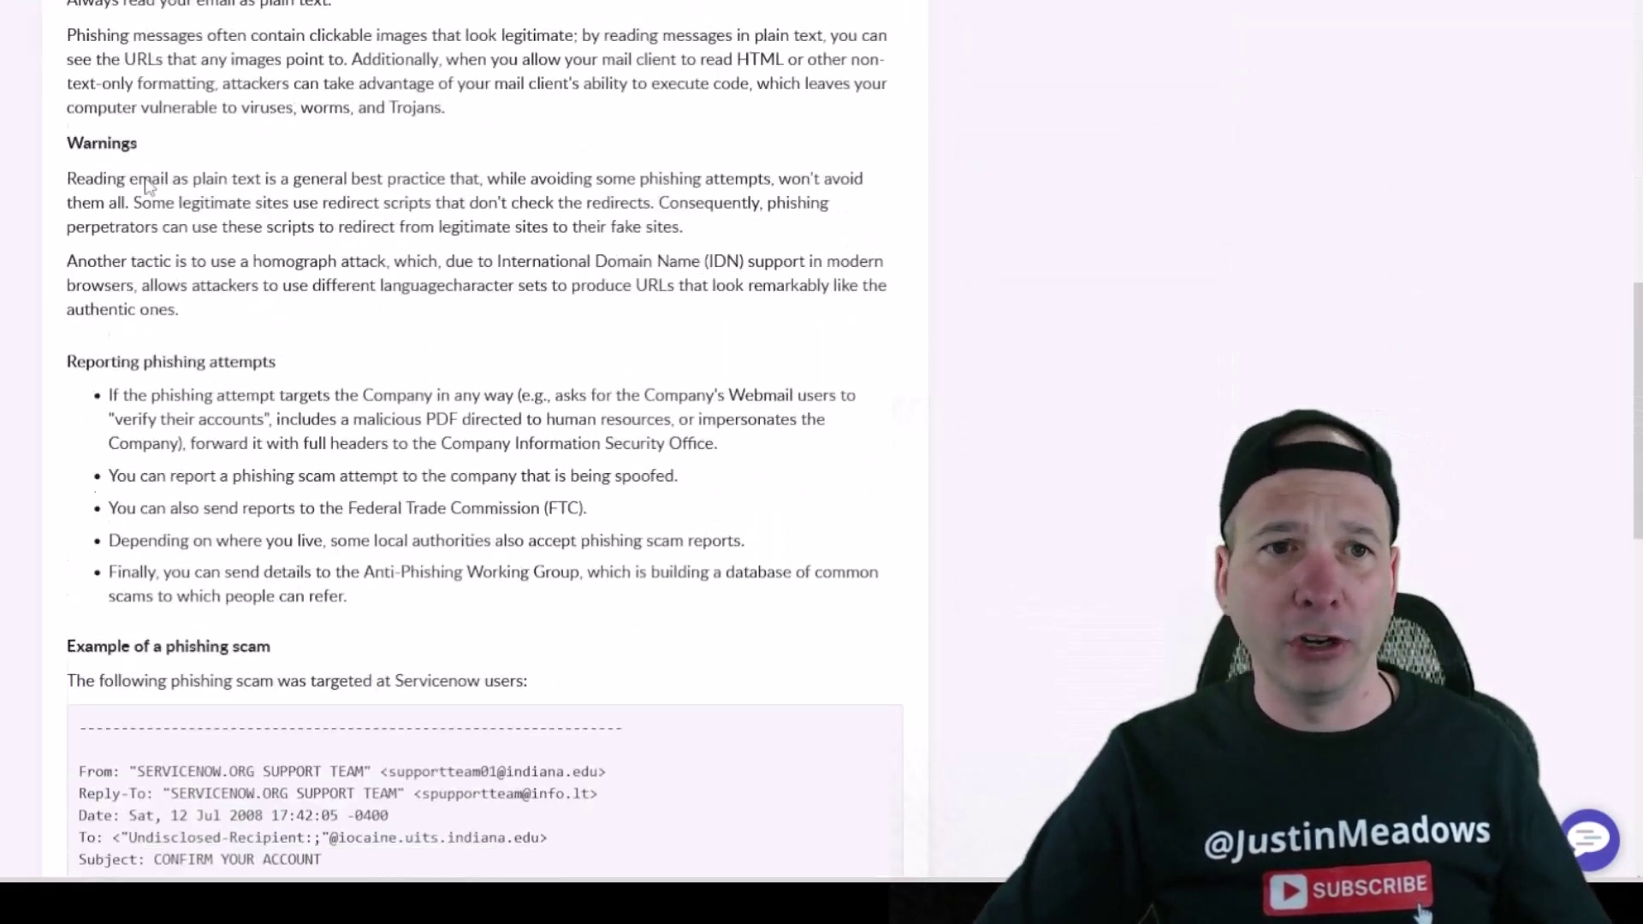
{"action": "scroll", "coordinate": [146, 186], "scroll_direction": "down", "scroll_amount": 8}
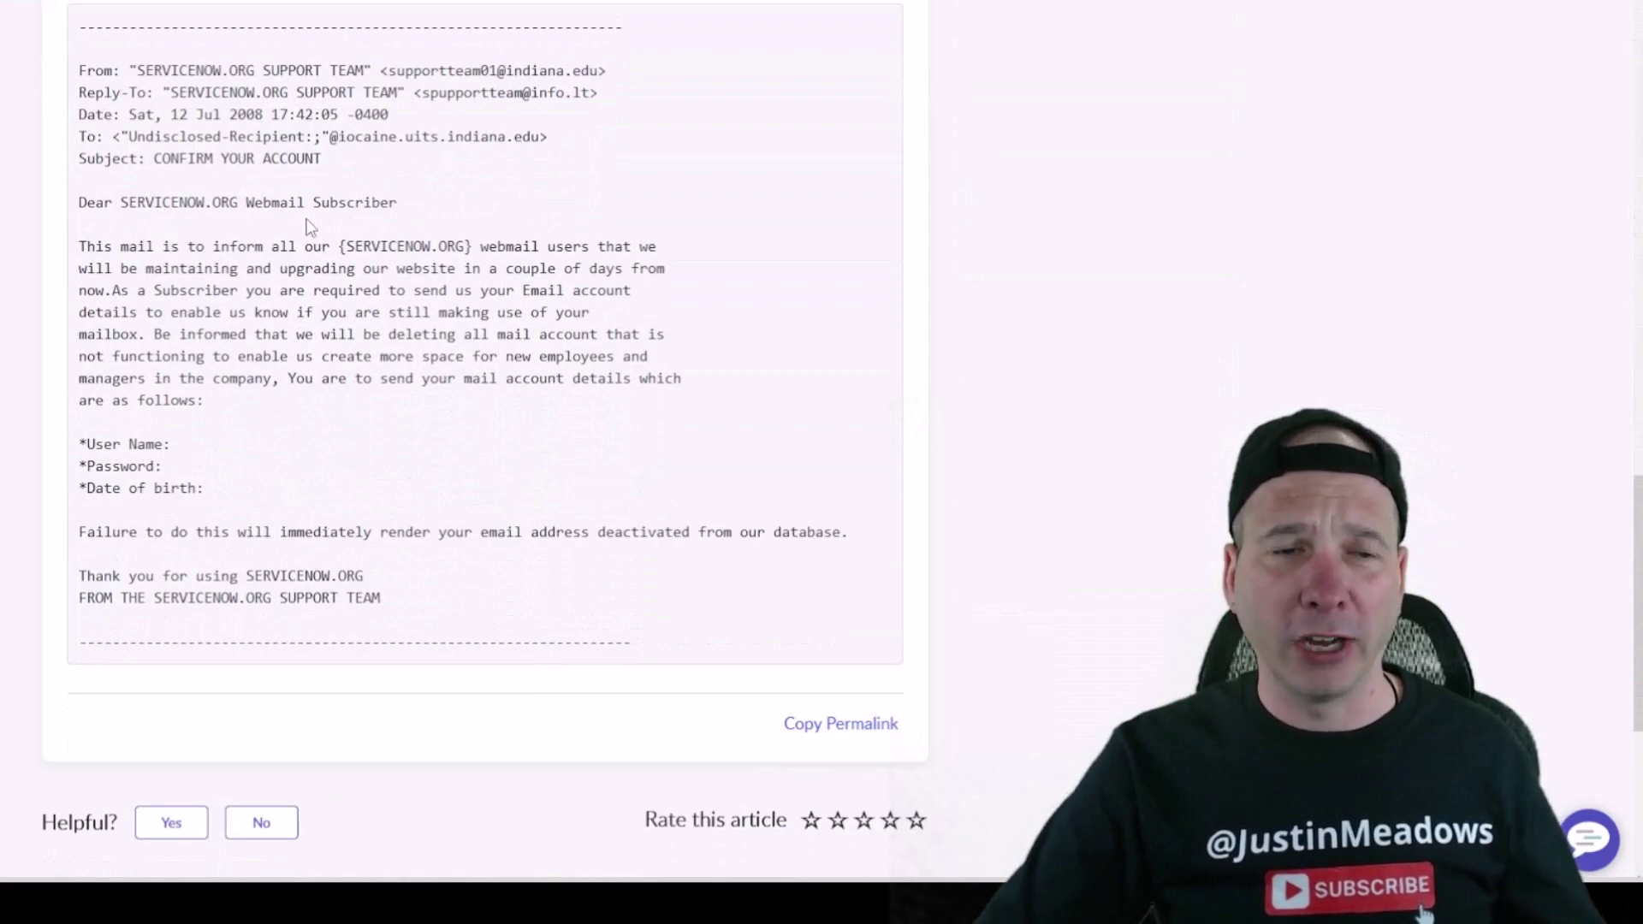
{"action": "scroll", "coordinate": [81, 436], "scroll_direction": "down", "scroll_amount": 6}
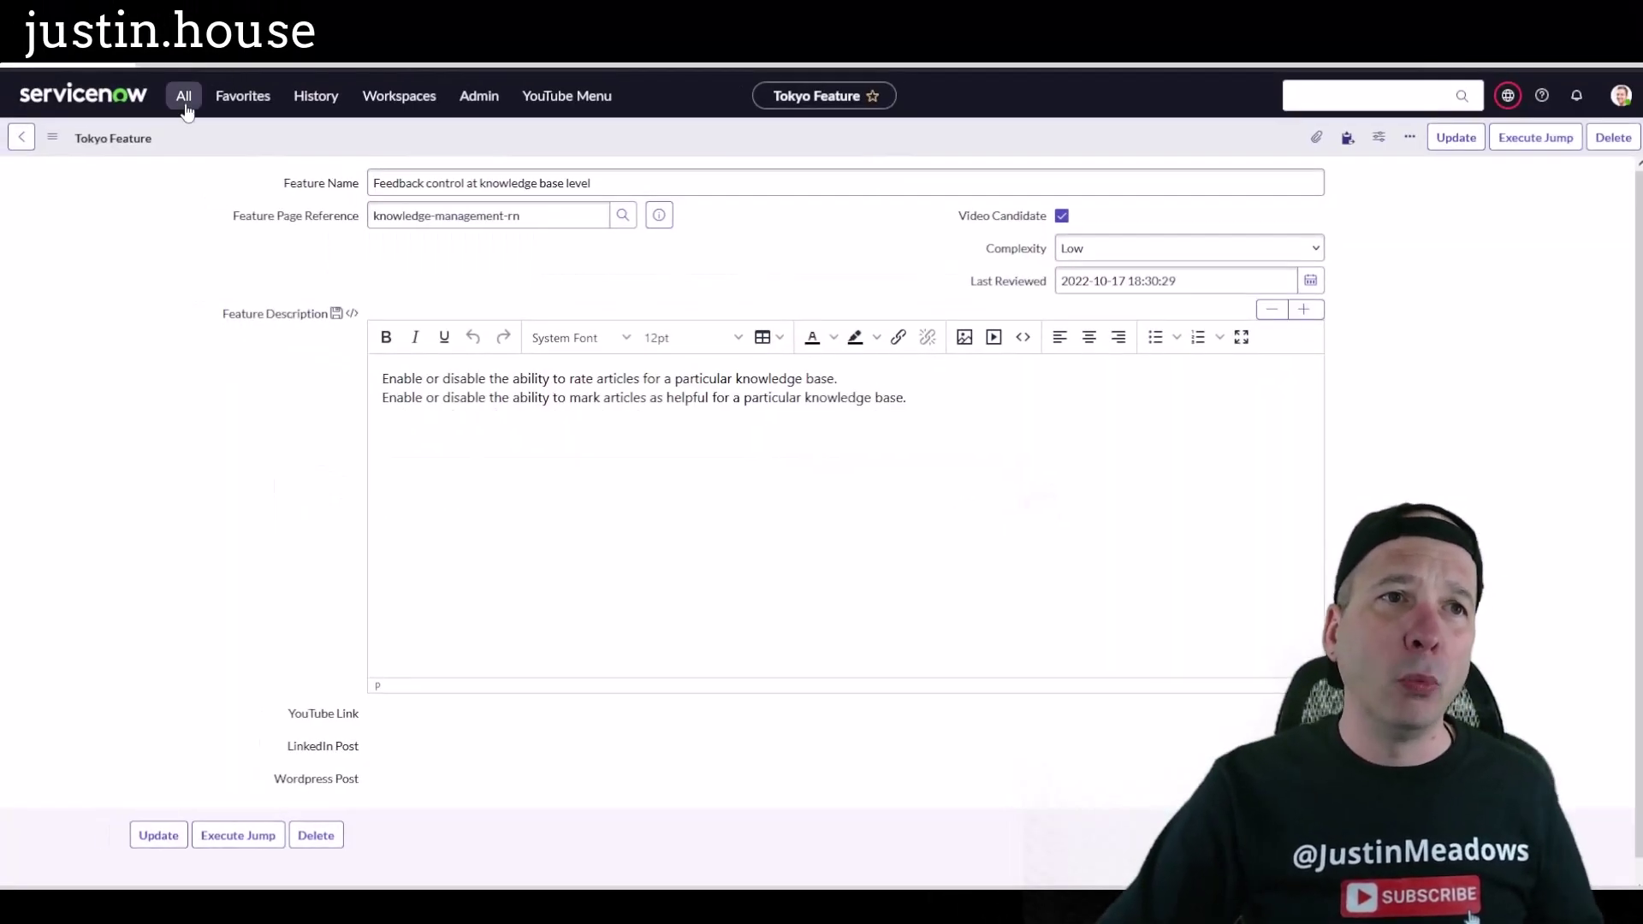
- Open the System Properties list by entering sys_properties.list in the navigator filter
{"action": "left_click", "coordinate": [185, 96]}
{"action": "type", "text": "sys"}
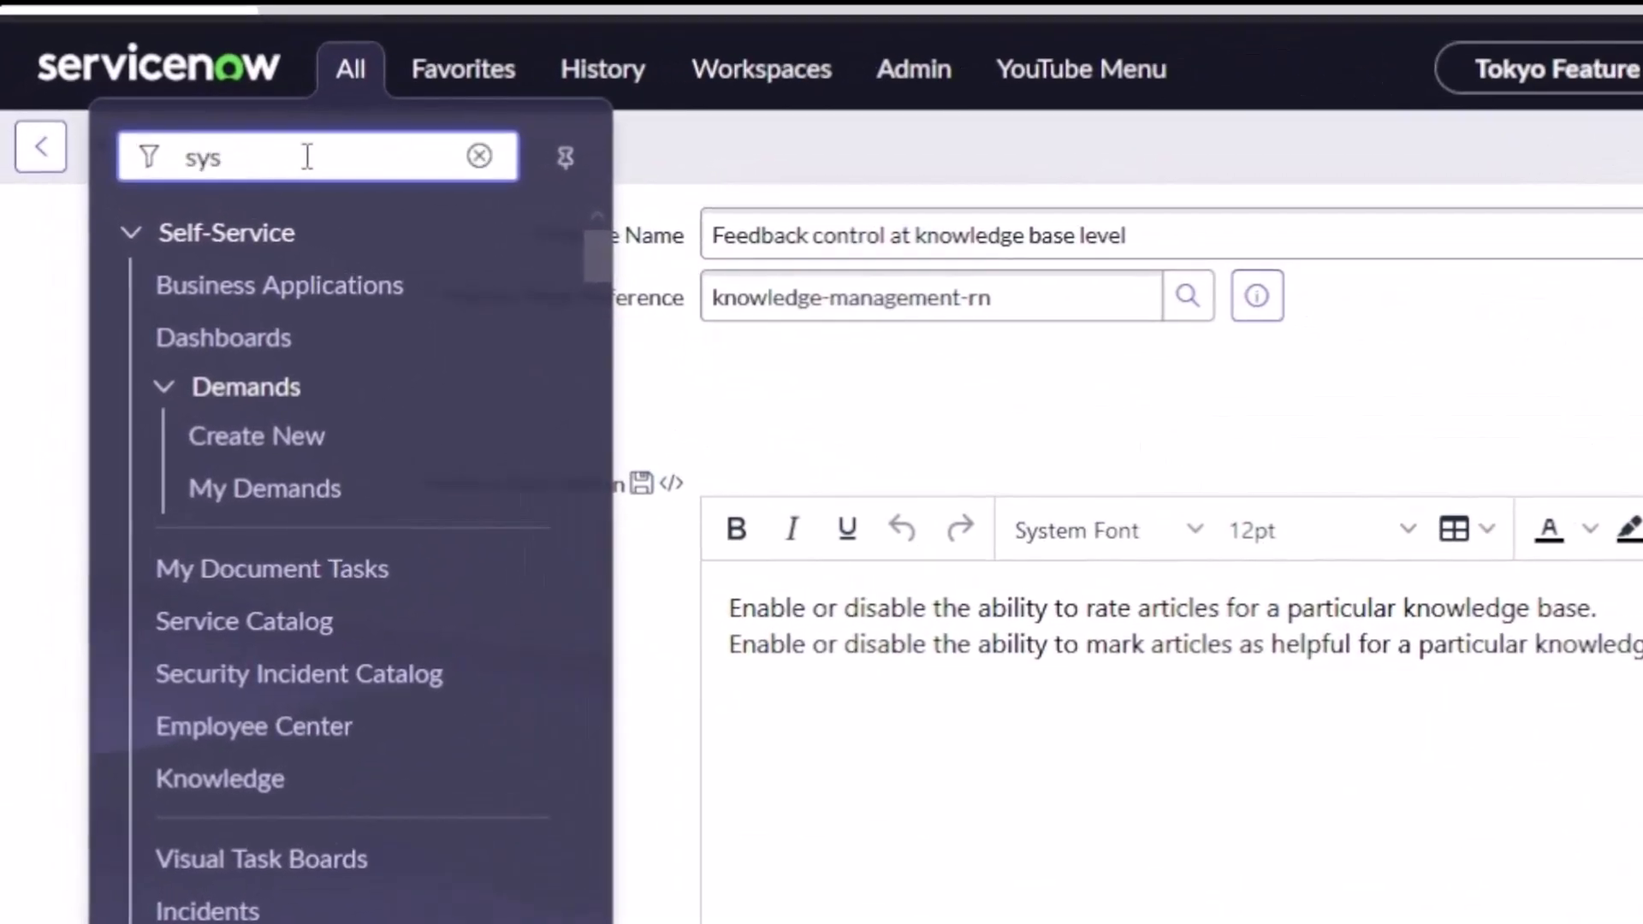
{"action": "type", "text": "_properties.li"}
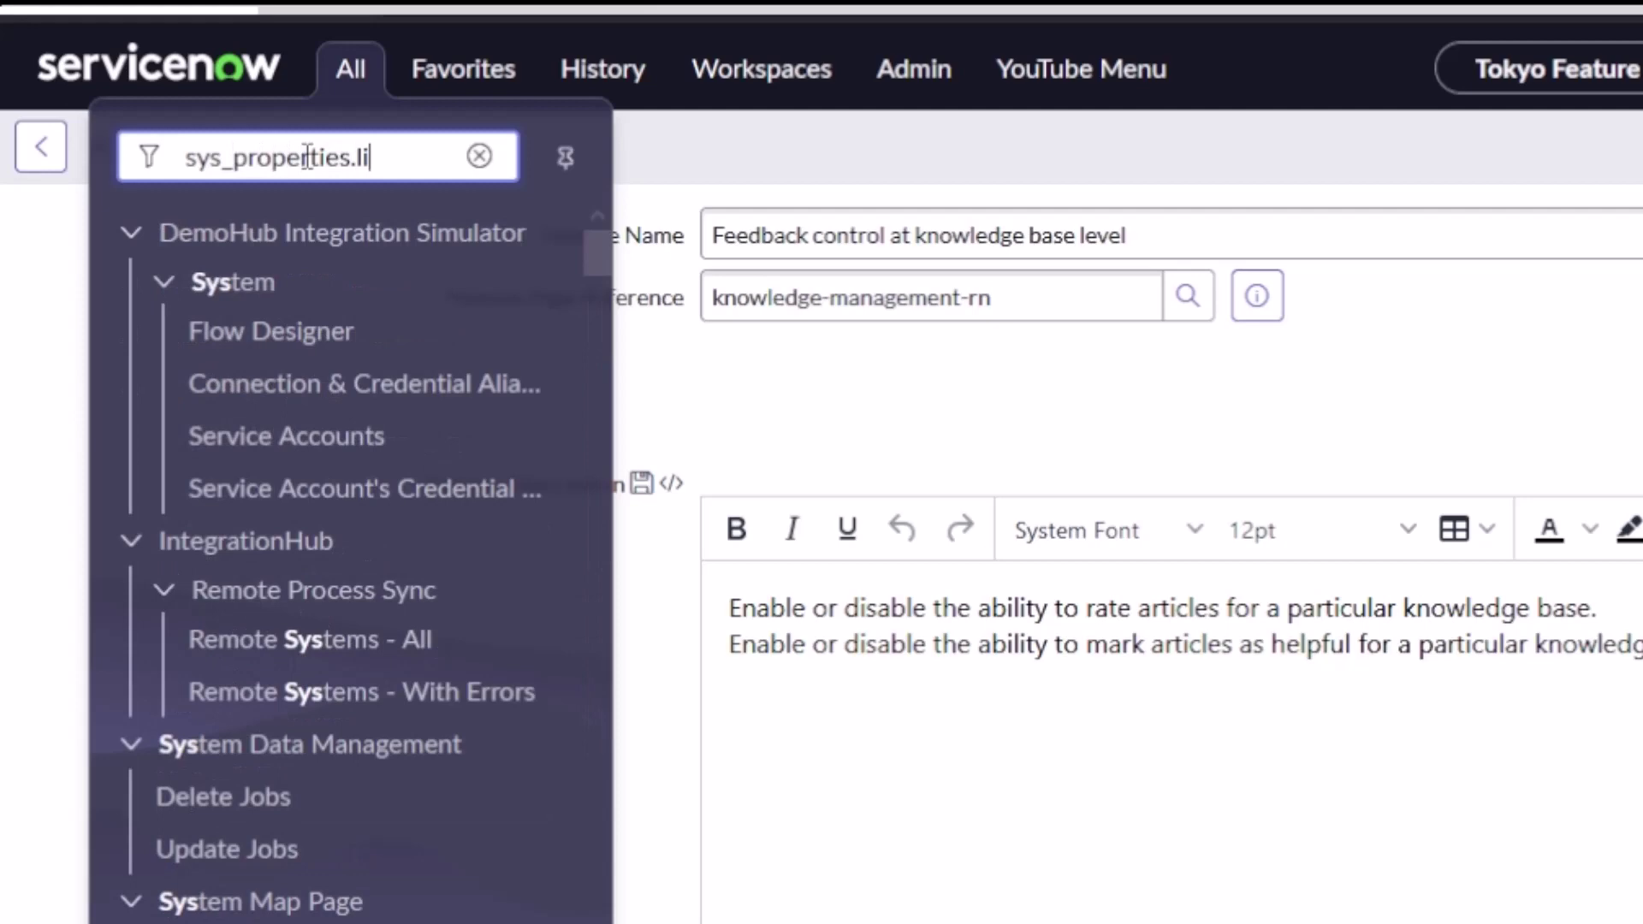
{"action": "type", "text": "st"}
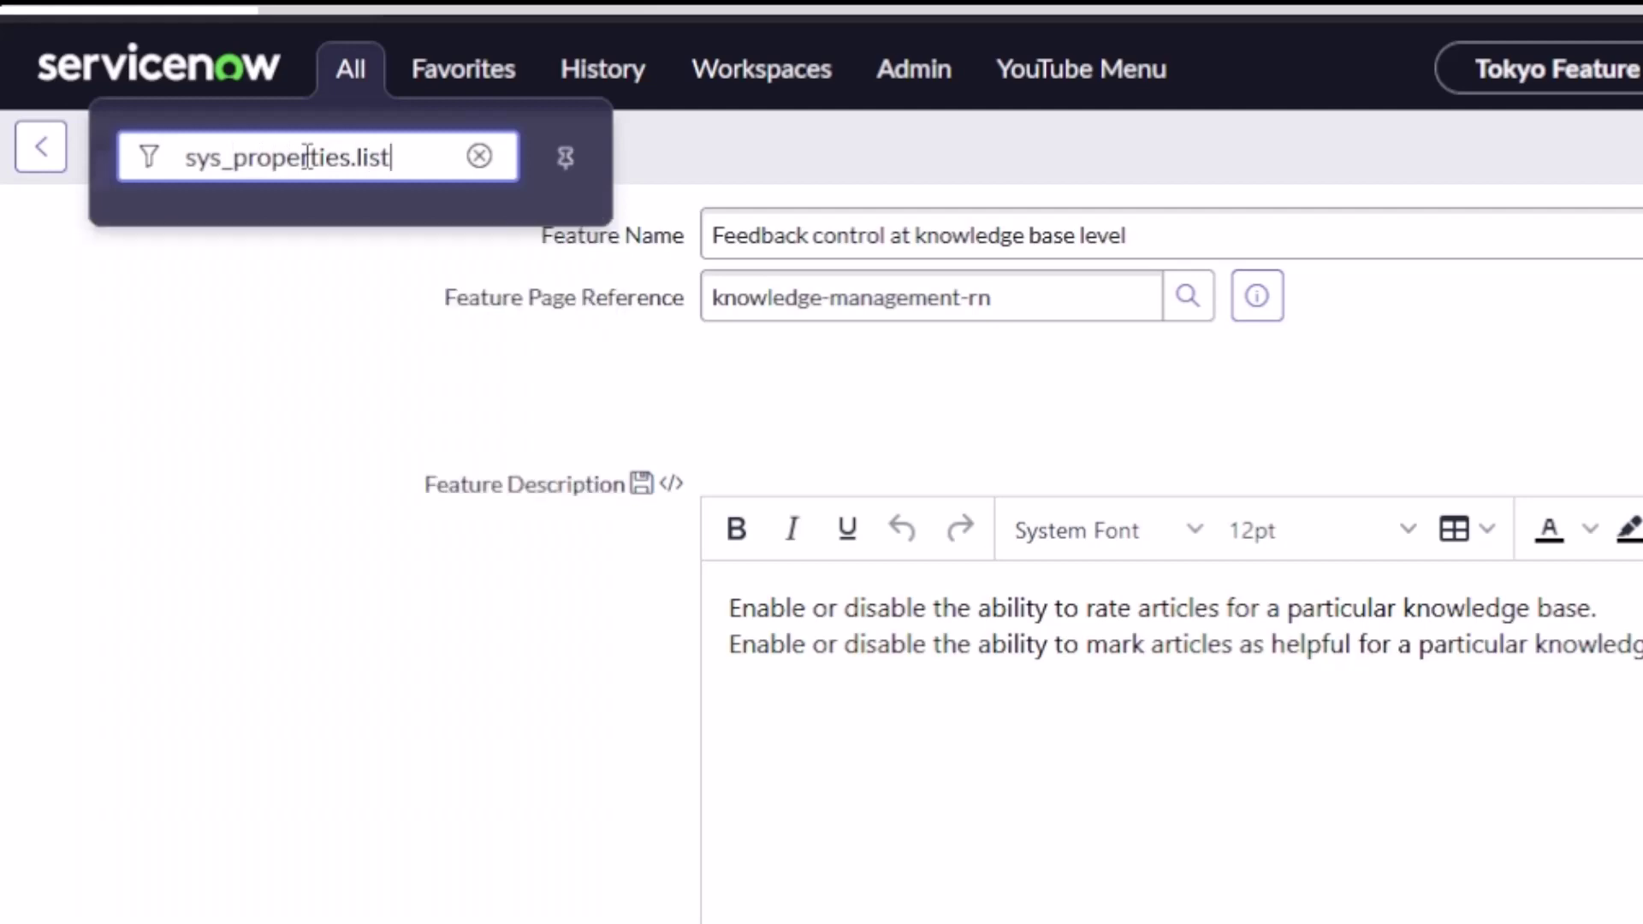
{"action": "key", "text": "Return"}
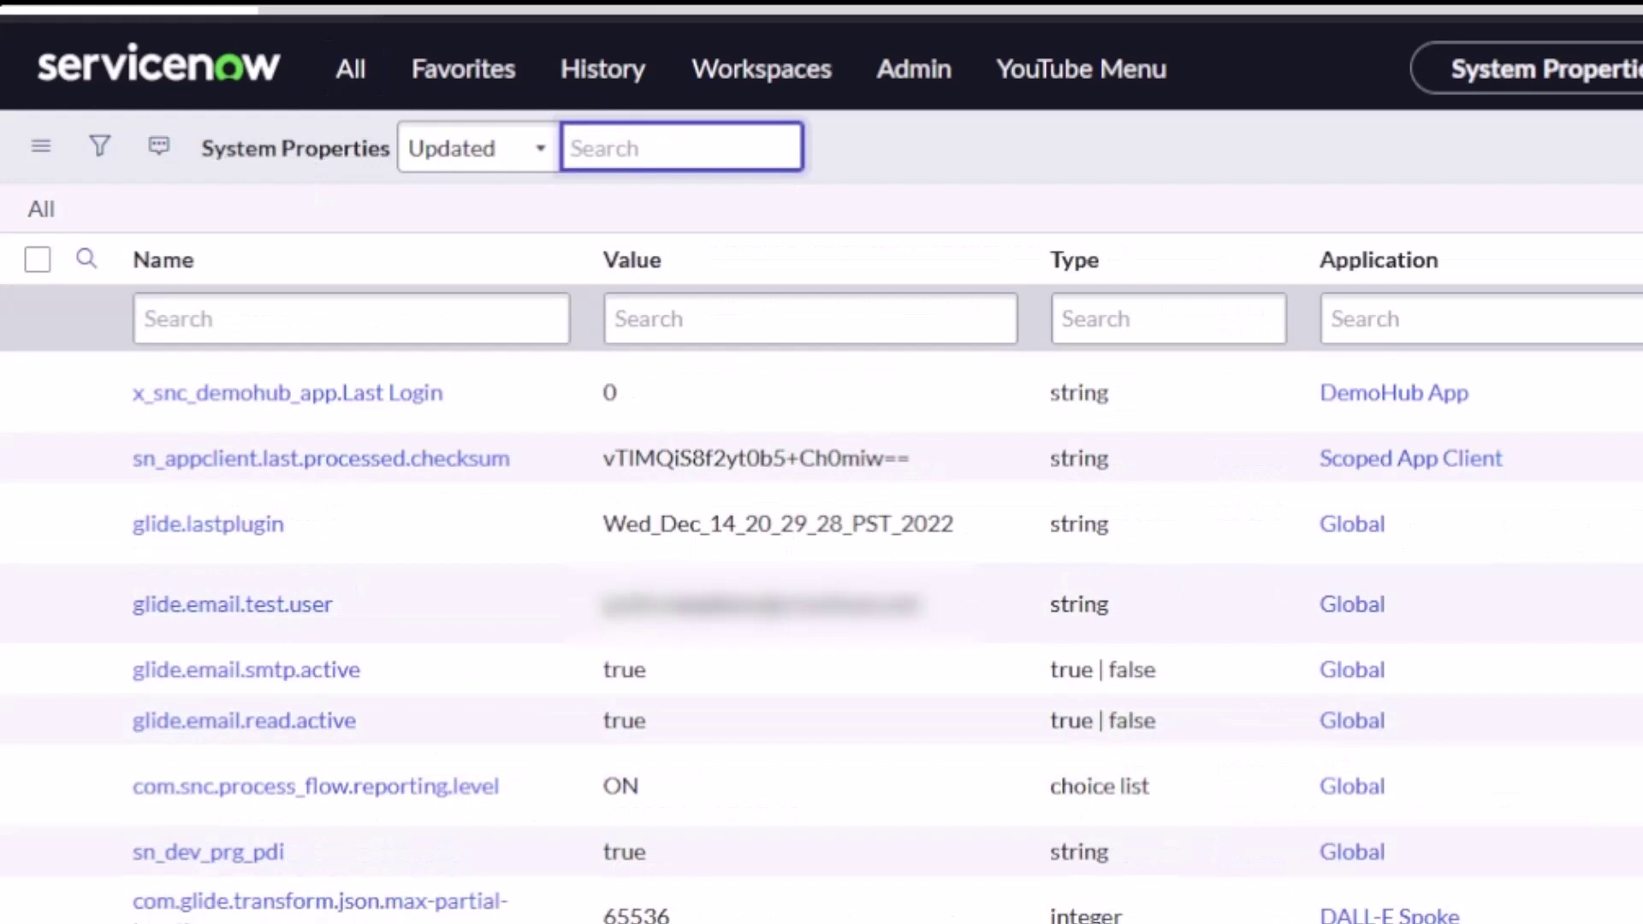
- Filter properties by Name *_rating and highlight entries like glide.knowman.show_star_rating and show_yn_rating
{"action": "left_click", "coordinate": [326, 310]}
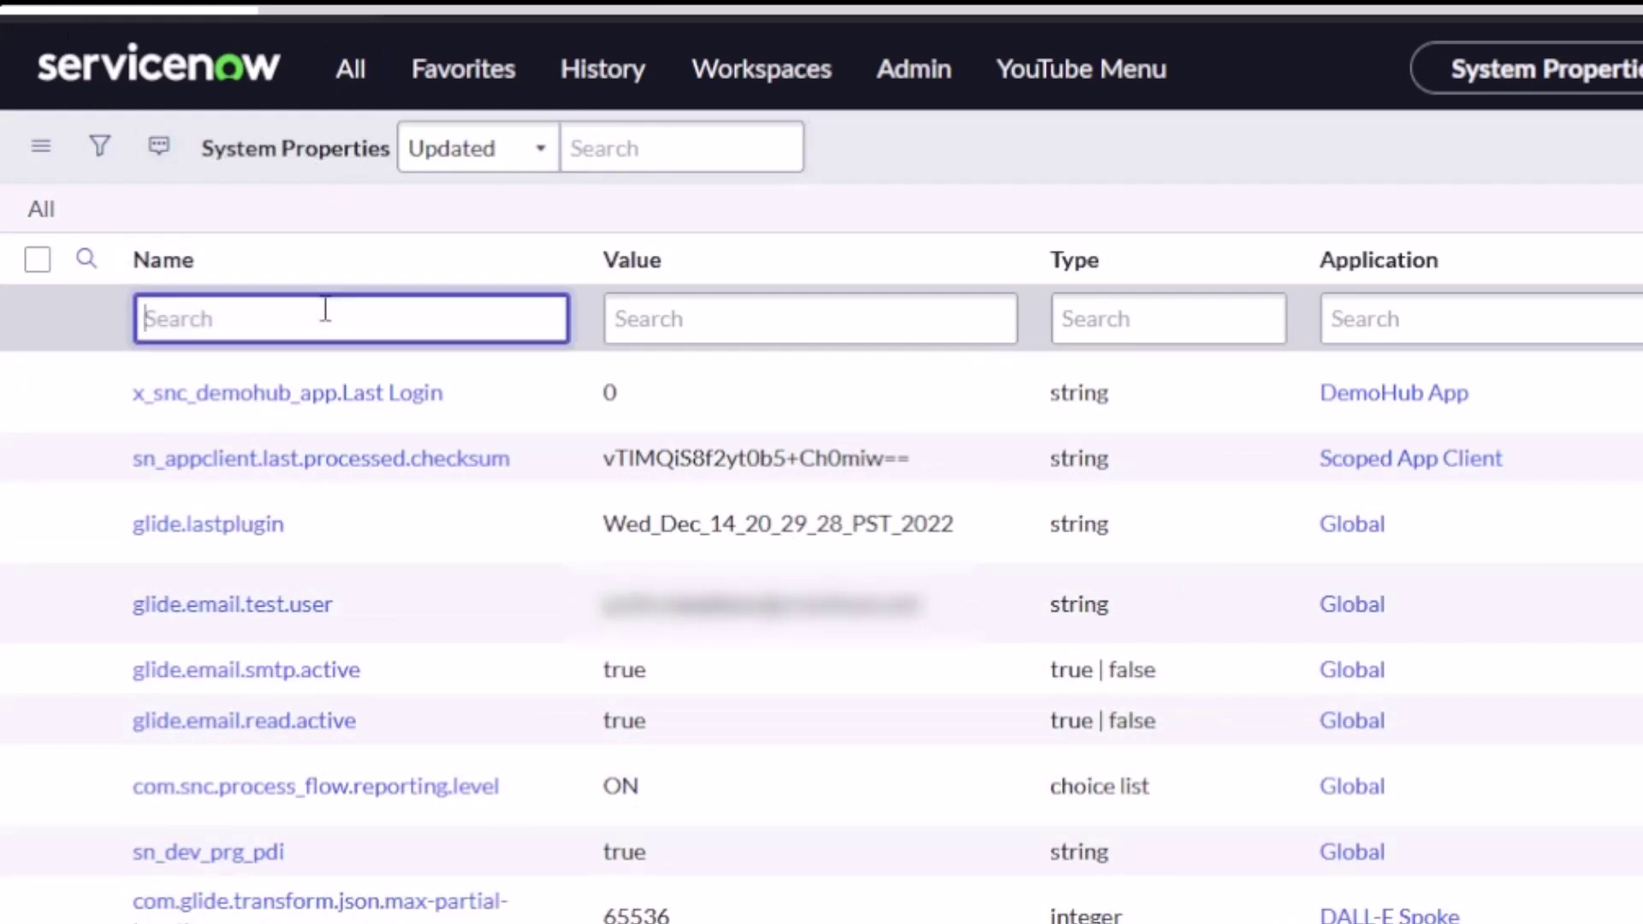
{"action": "type", "text": "*_rating"}
{"action": "key", "text": "Return"}
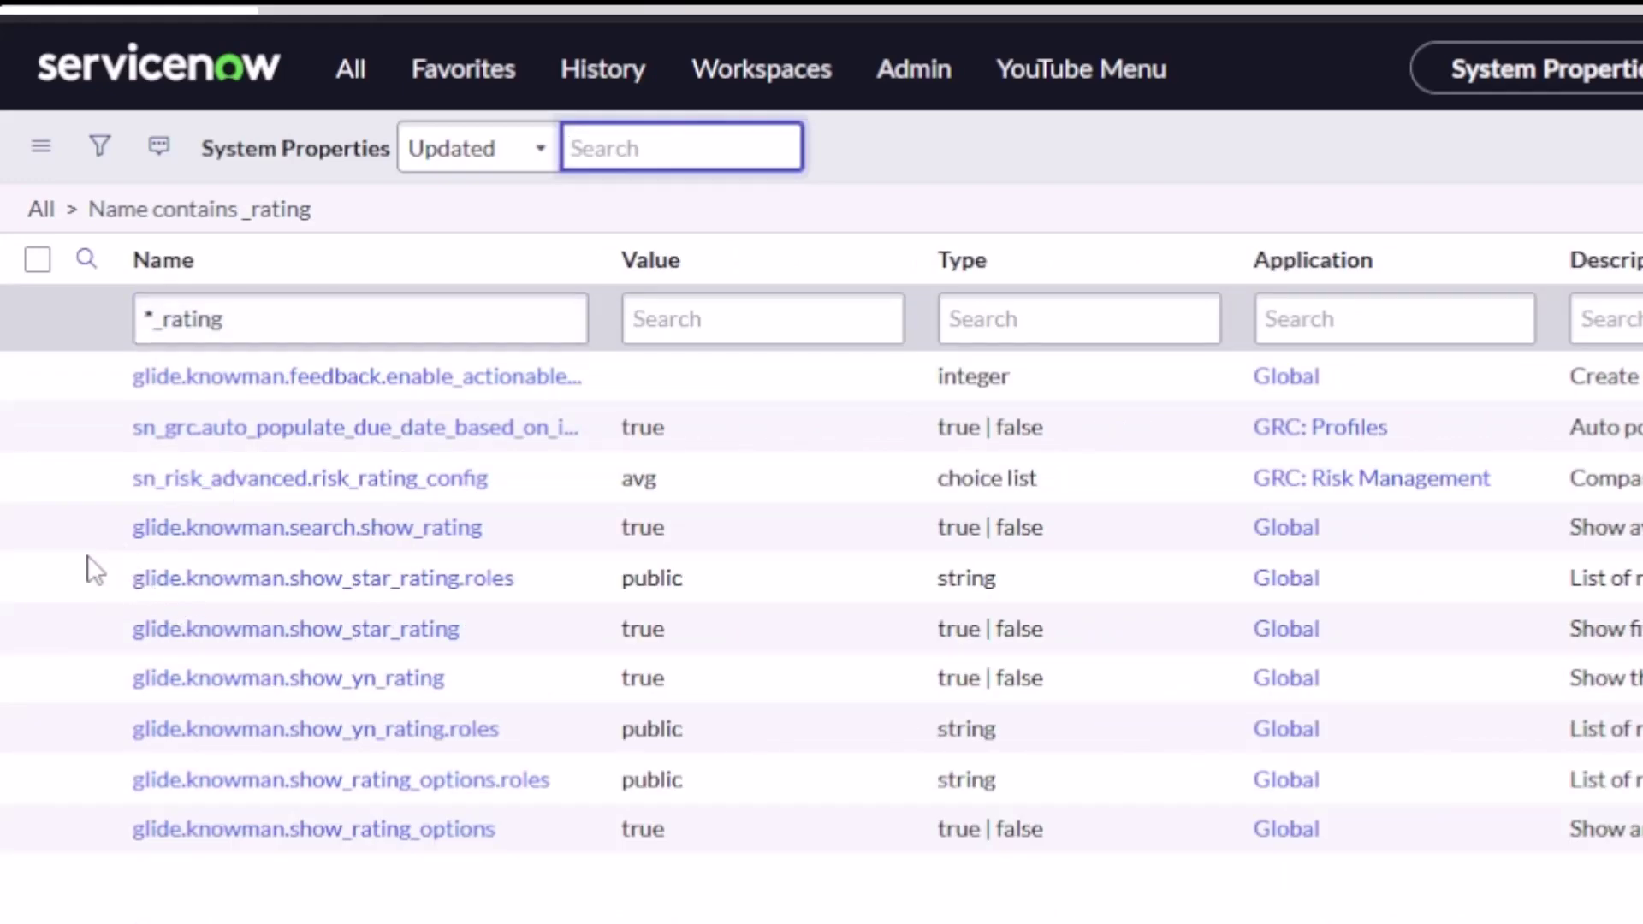
{"action": "mouse_move", "coordinate": [94, 558]}
{"action": "left_mouse_down"}
{"action": "mouse_move", "coordinate": [362, 604]}
{"action": "mouse_move", "coordinate": [569, 679]}
{"action": "mouse_move", "coordinate": [573, 648]}
{"action": "mouse_move", "coordinate": [556, 660]}
{"action": "left_mouse_up"}
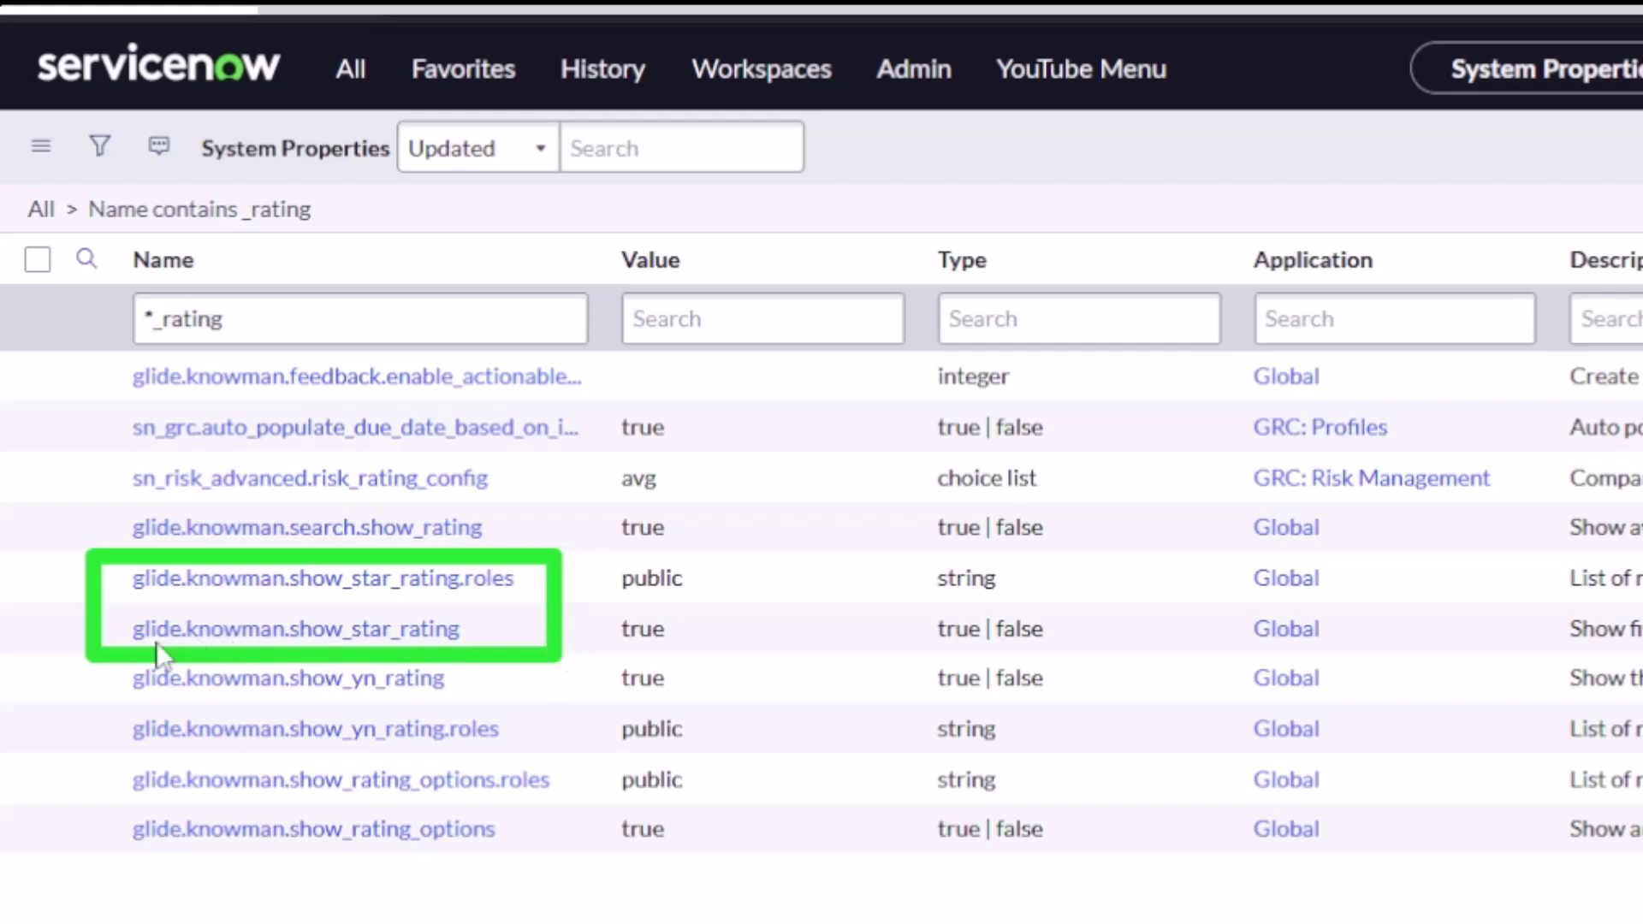
{"action": "left_click_drag", "start_coordinate": [79, 654], "coordinate": [558, 755]}
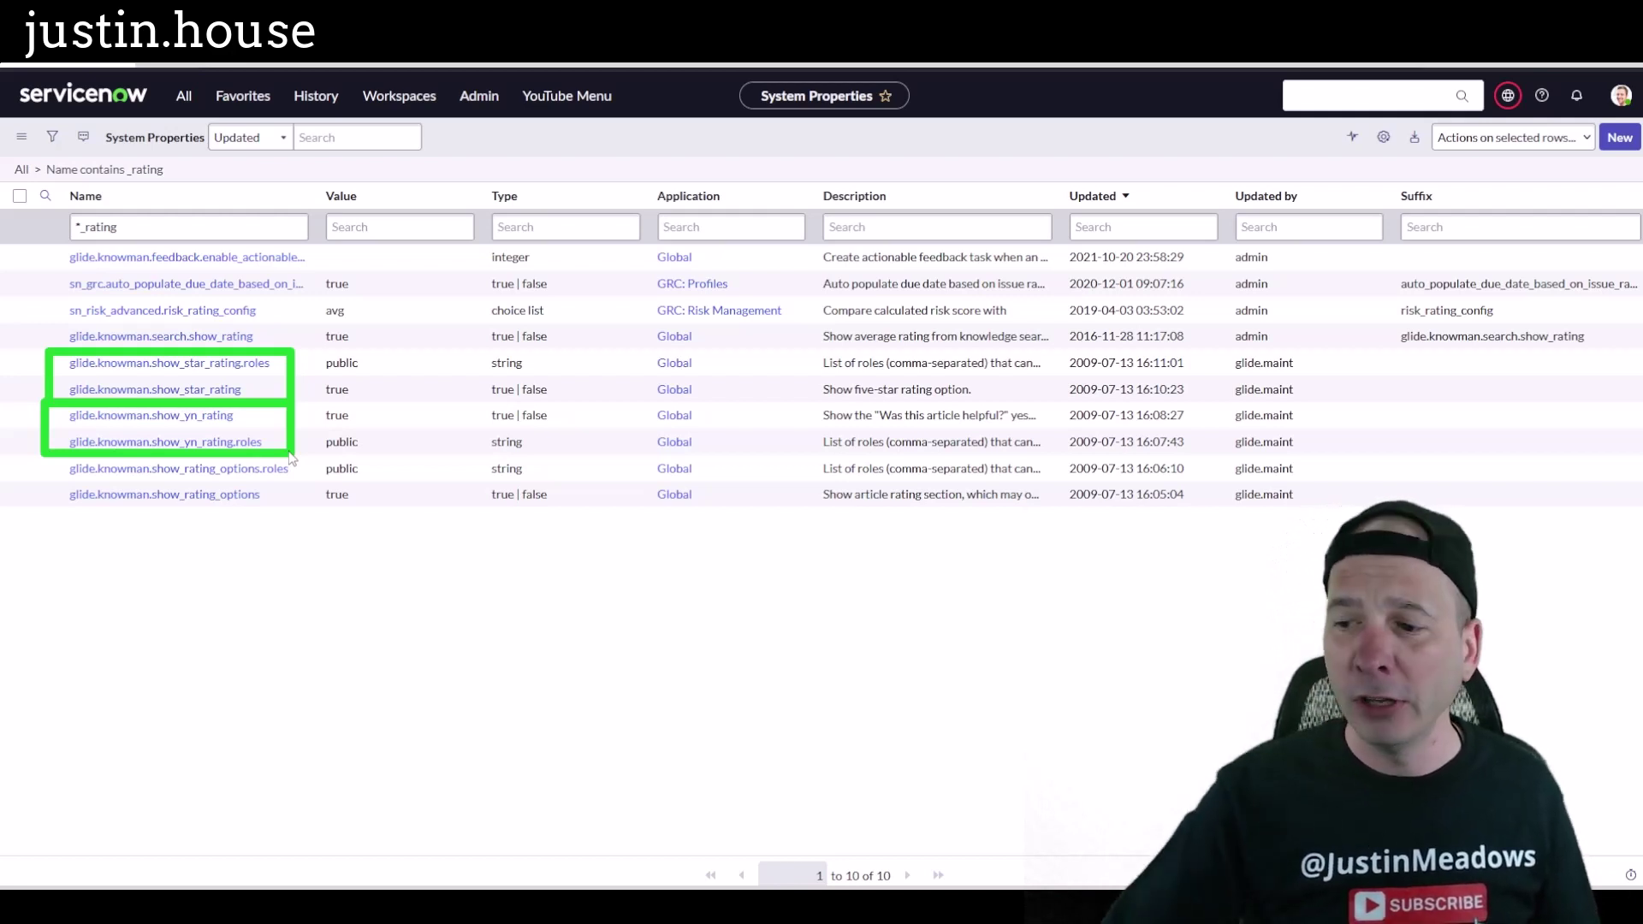
{"action": "mouse_move", "coordinate": [578, 371]}
{"action": "left_mouse_down"}
{"action": "mouse_move", "coordinate": [462, 376]}
{"action": "mouse_move", "coordinate": [449, 401]}
{"action": "mouse_move", "coordinate": [595, 394]}
{"action": "mouse_move", "coordinate": [570, 377]}
{"action": "mouse_move", "coordinate": [541, 387]}
{"action": "left_mouse_up"}
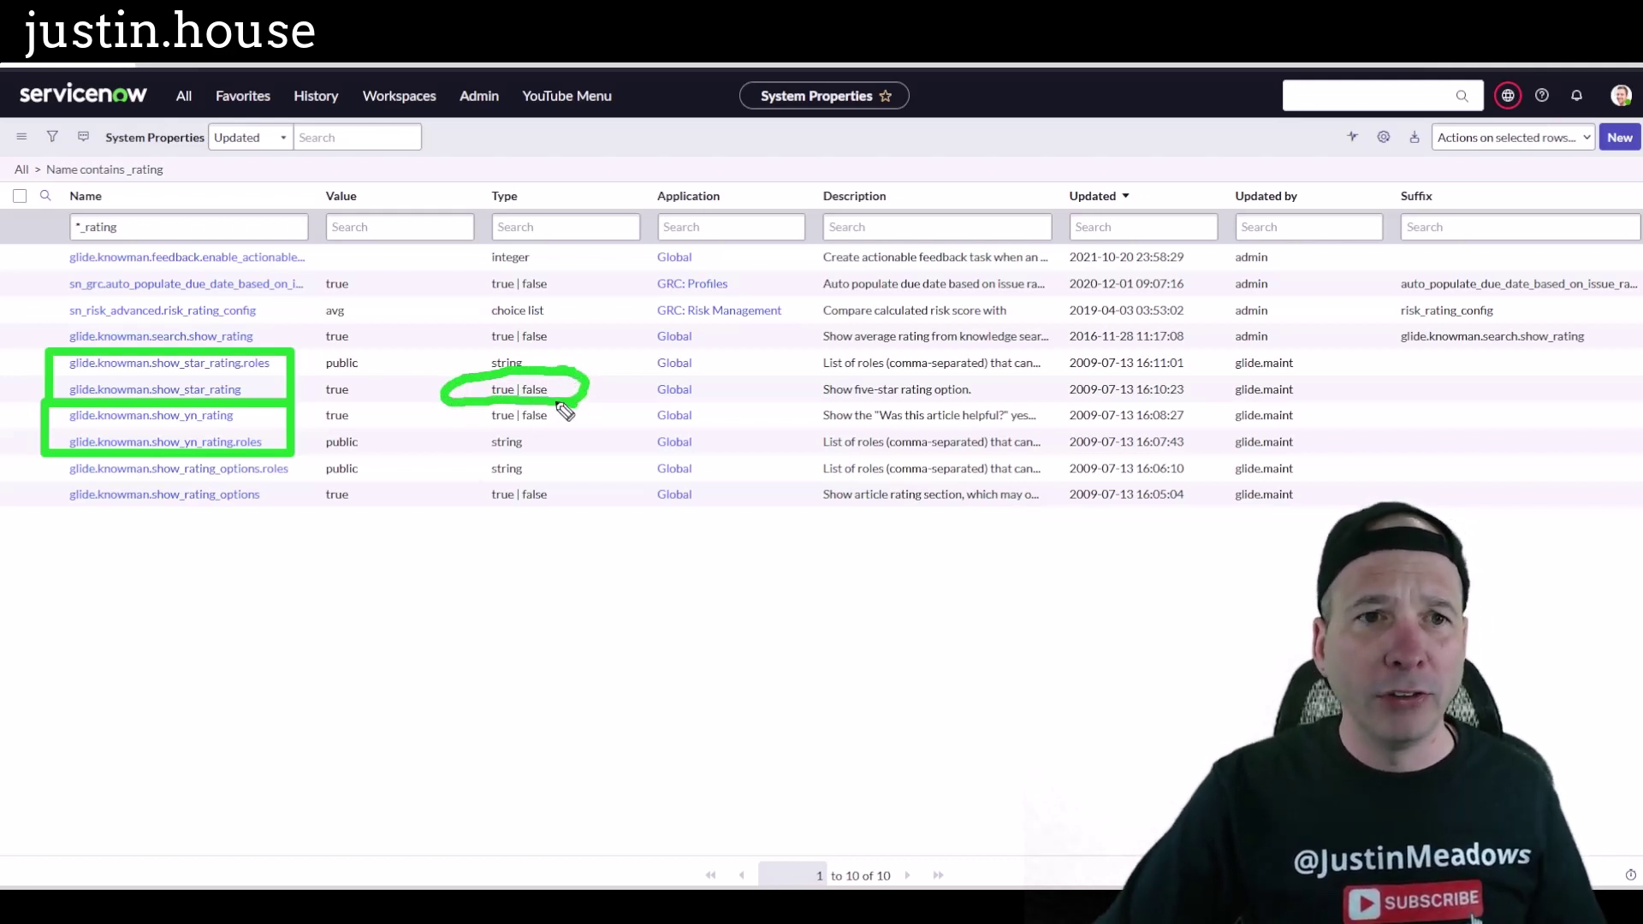
{"action": "mouse_move", "coordinate": [454, 404]}
{"action": "left_mouse_down"}
{"action": "mouse_move", "coordinate": [492, 432]}
{"action": "mouse_move", "coordinate": [582, 432]}
{"action": "mouse_move", "coordinate": [565, 415]}
{"action": "left_mouse_up"}
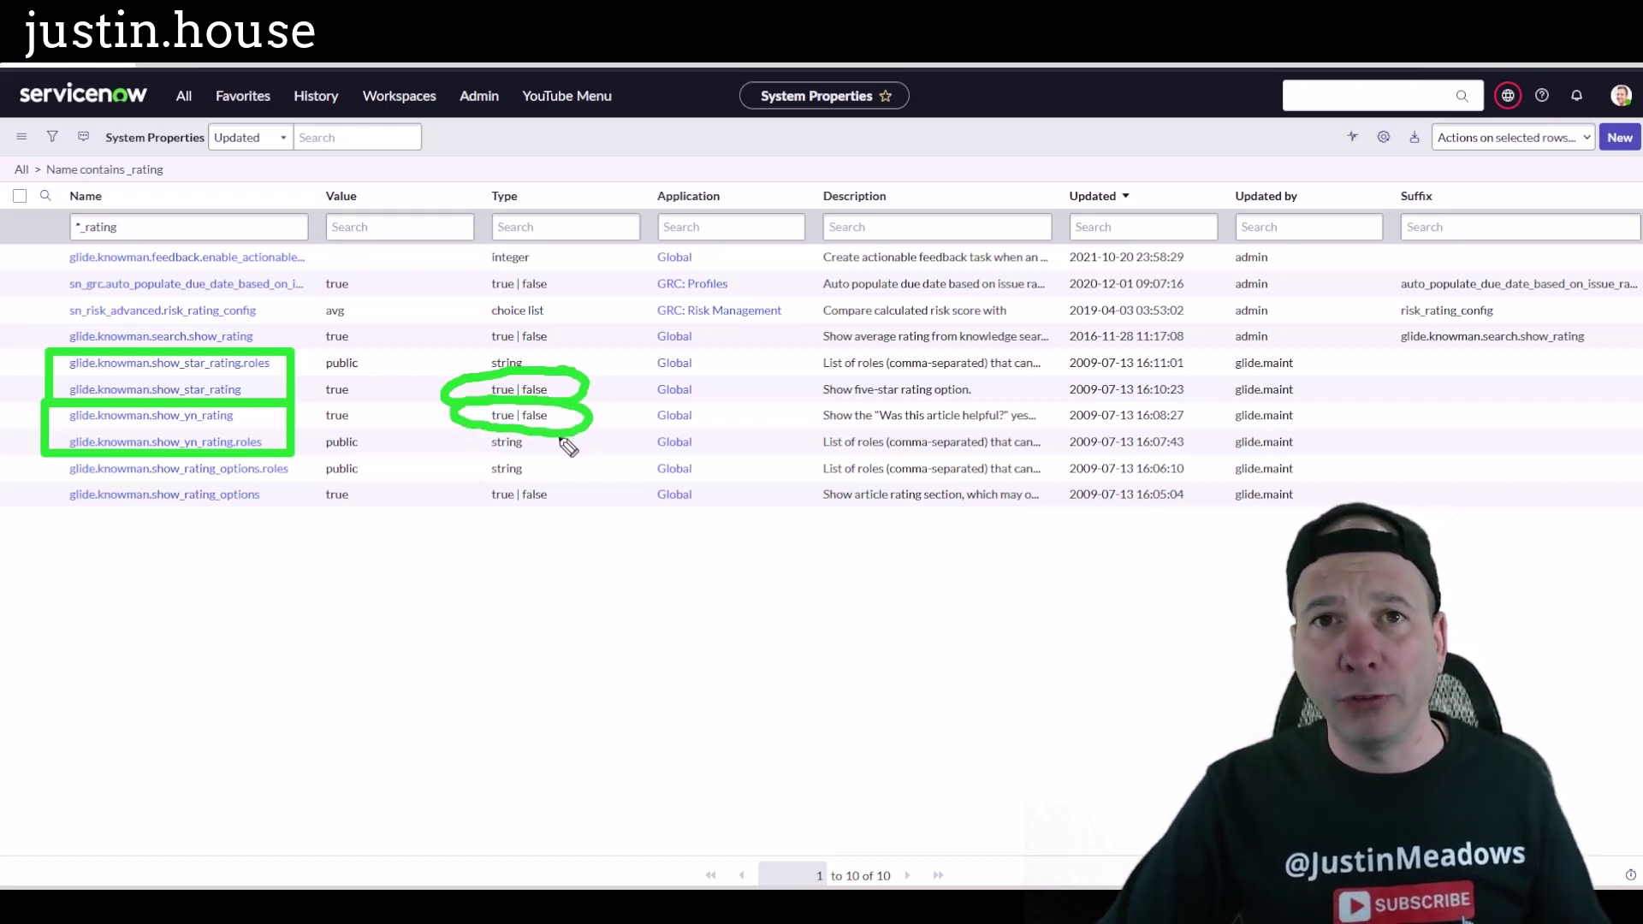
{"action": "key", "text": "e"}
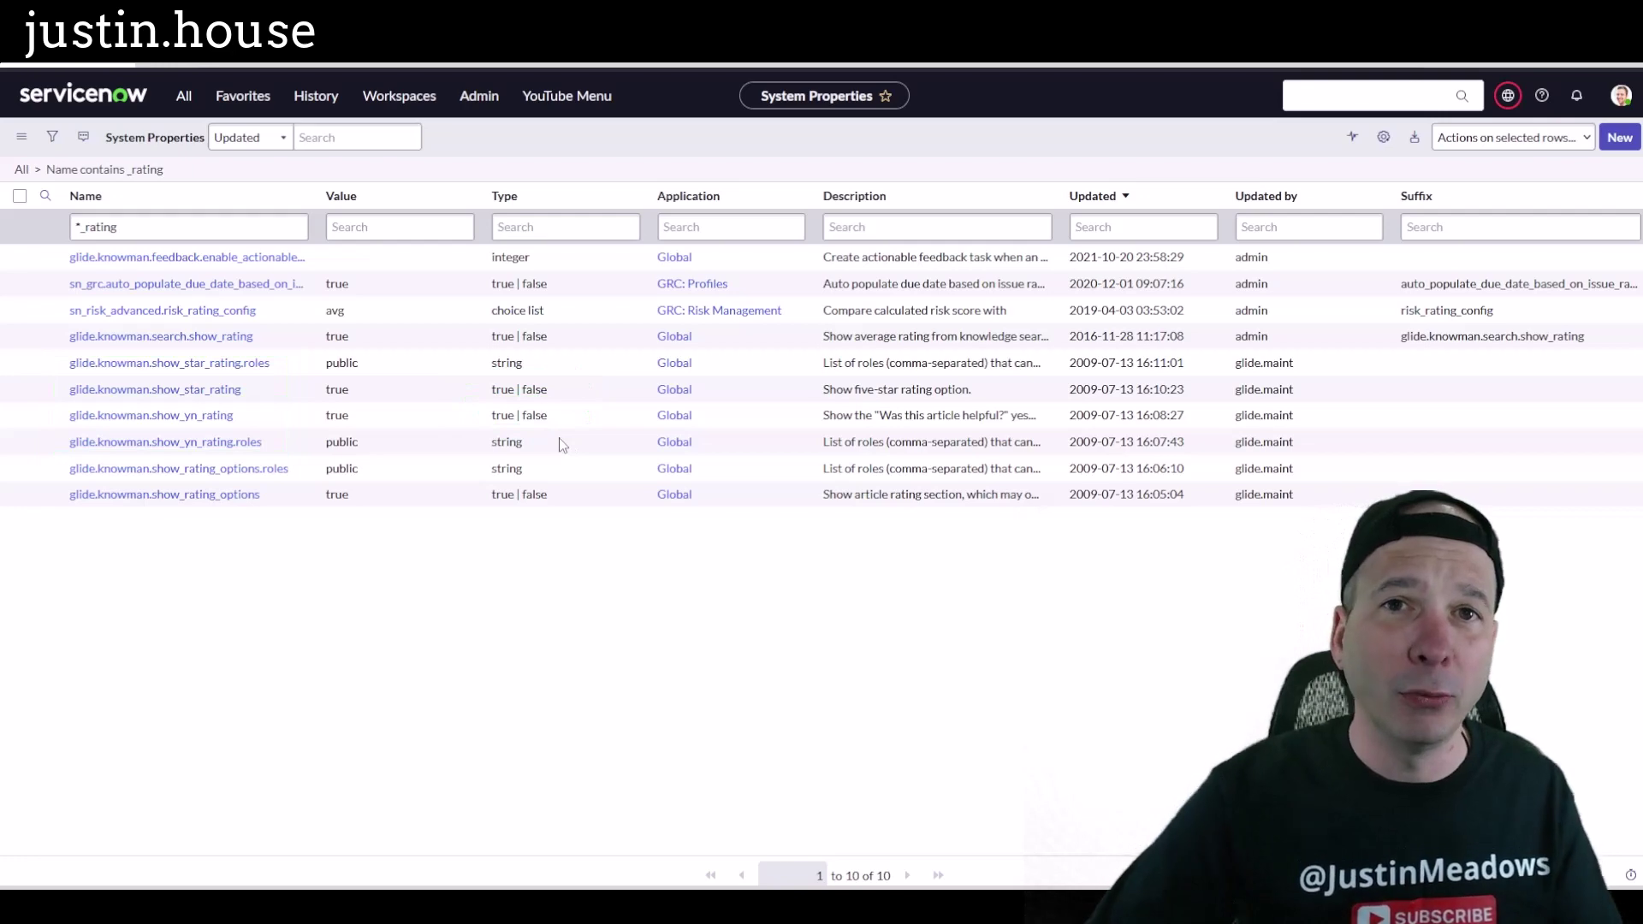
- Filter the navigator with 'knowledge', open Knowledge Bases, and open the IT knowledge base record
{"action": "left_click", "coordinate": [184, 97]}
{"action": "type", "text": "knowledge"}
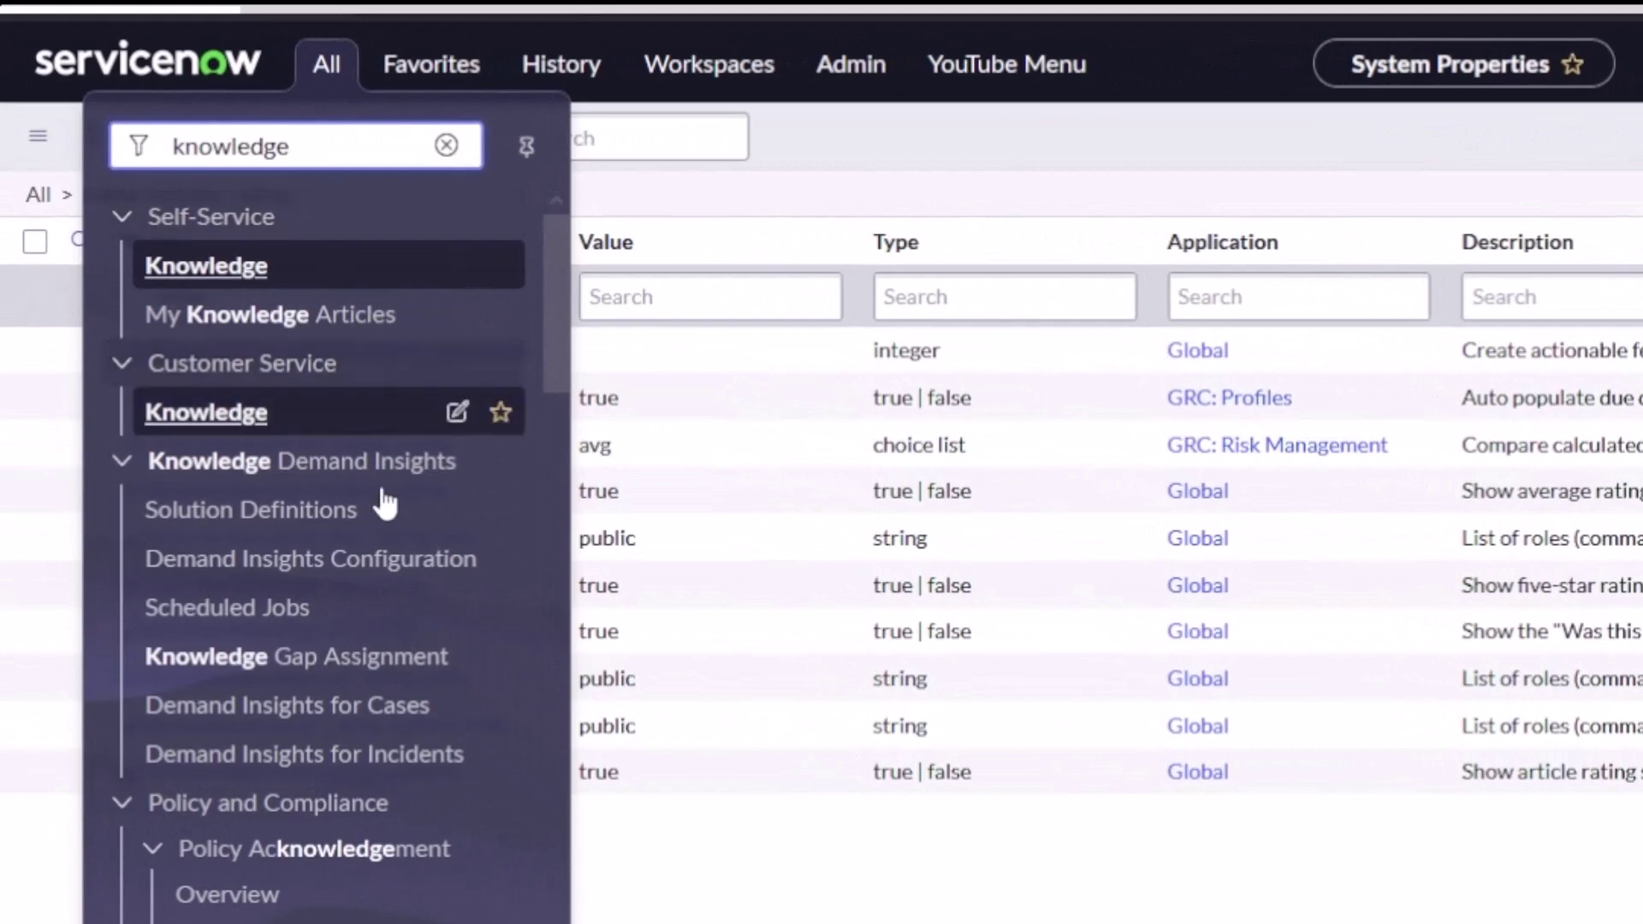
{"action": "scroll", "coordinate": [370, 557], "scroll_direction": "down", "scroll_amount": 10}
{"action": "scroll", "coordinate": [272, 671], "scroll_direction": "up", "scroll_amount": 8}
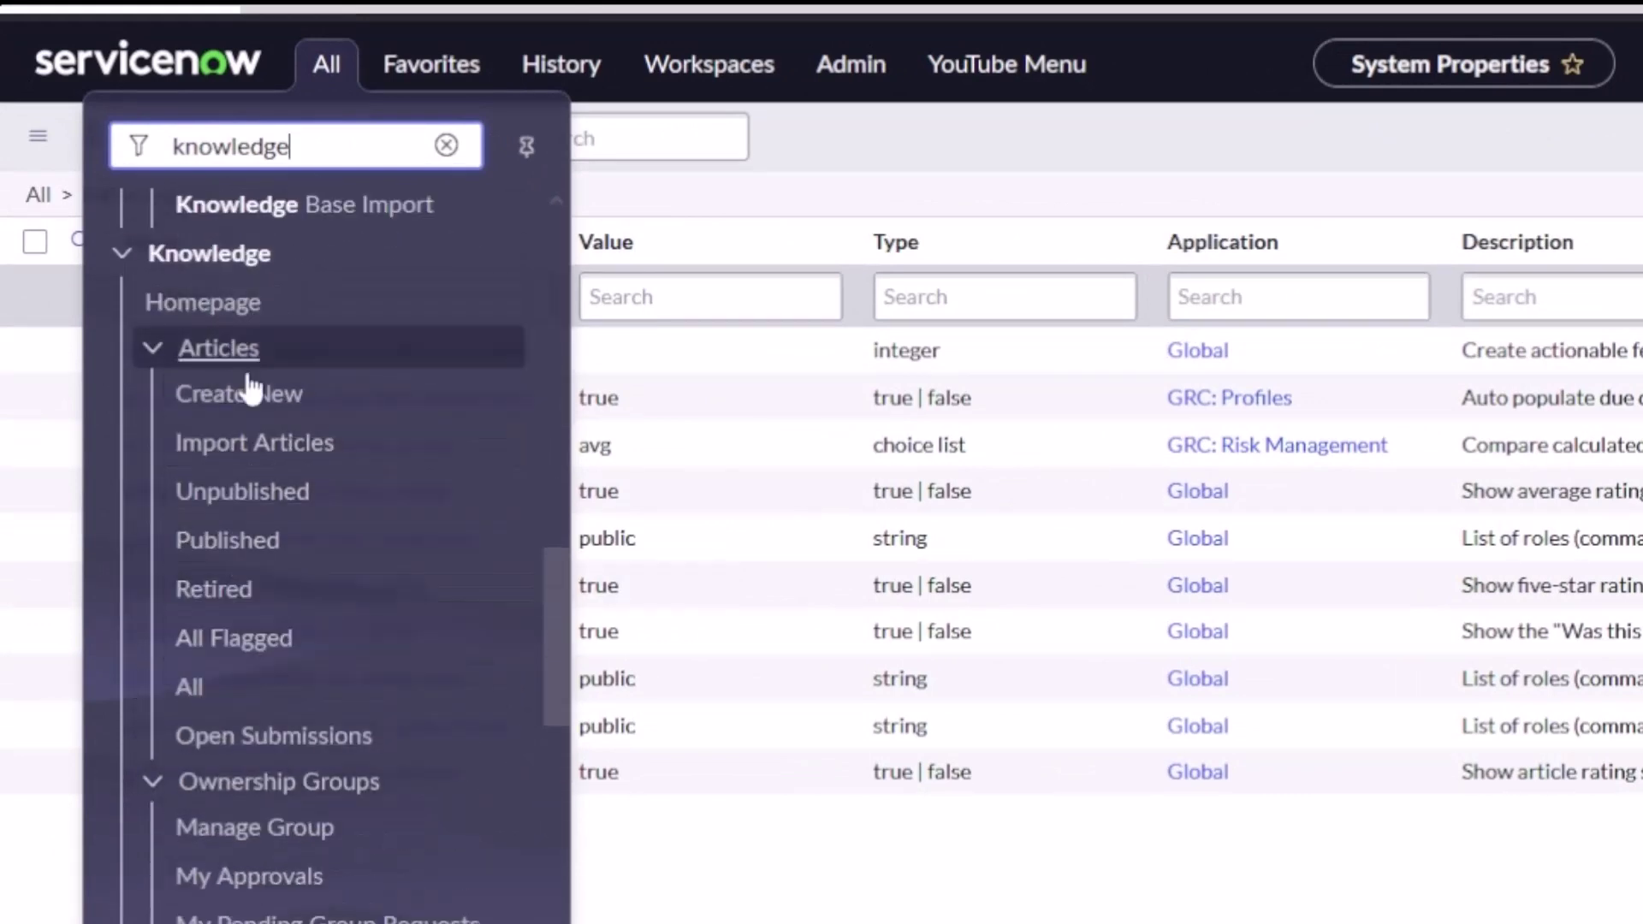
{"action": "scroll", "coordinate": [257, 548], "scroll_direction": "down", "scroll_amount": 3}
{"action": "scroll", "coordinate": [254, 706], "scroll_direction": "down", "scroll_amount": 6}
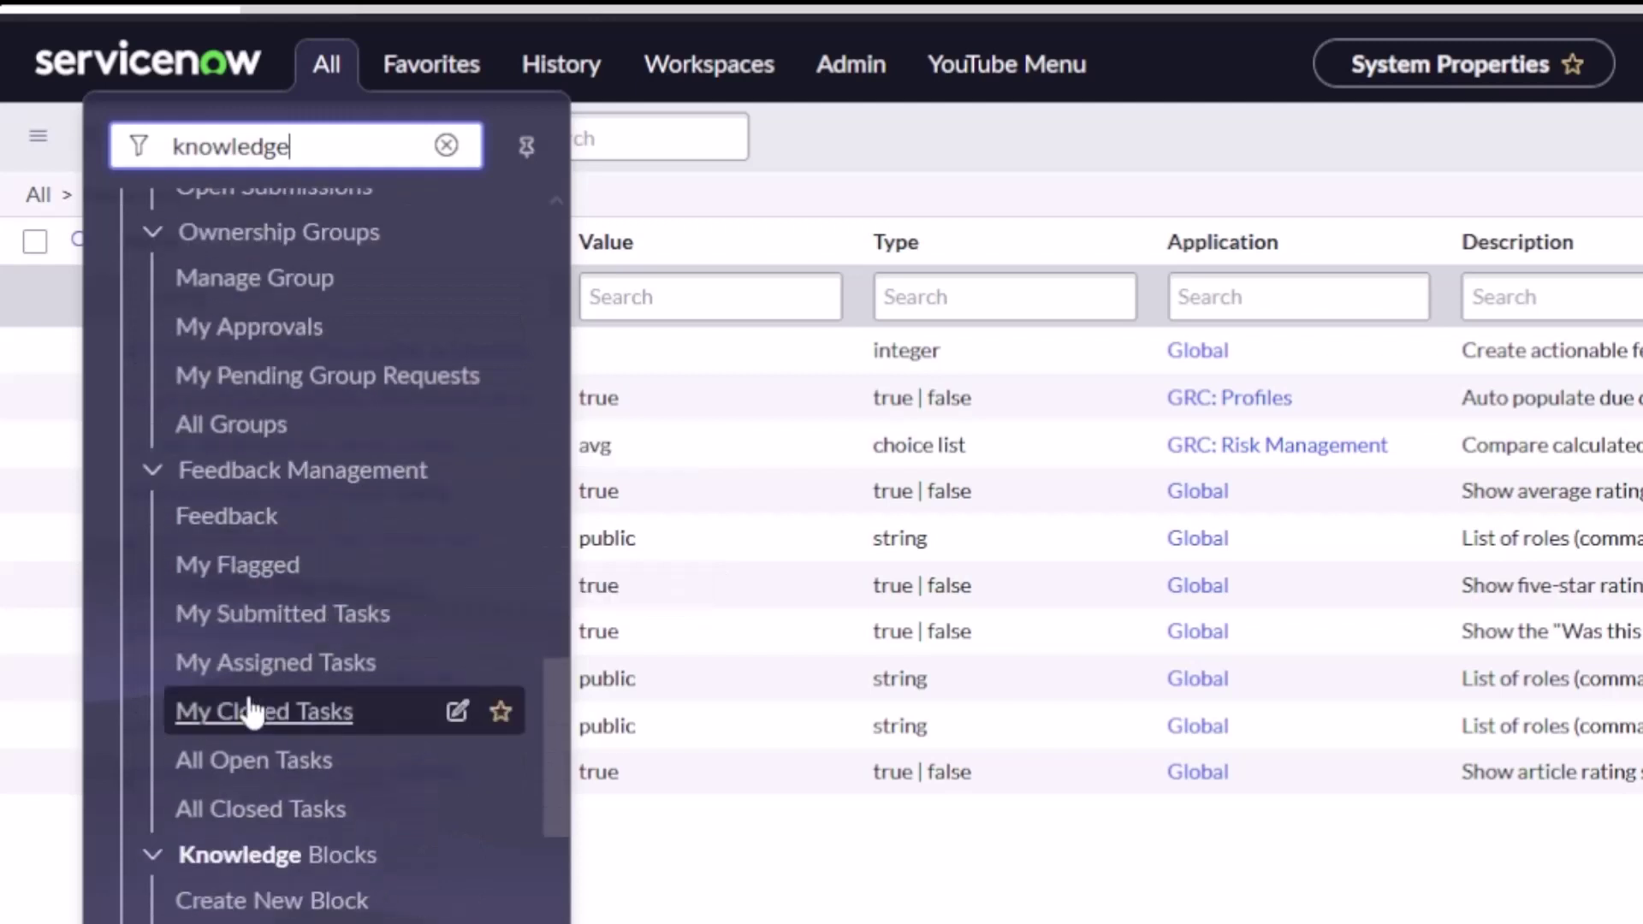
{"action": "scroll", "coordinate": [238, 754], "scroll_direction": "down", "scroll_amount": 3}
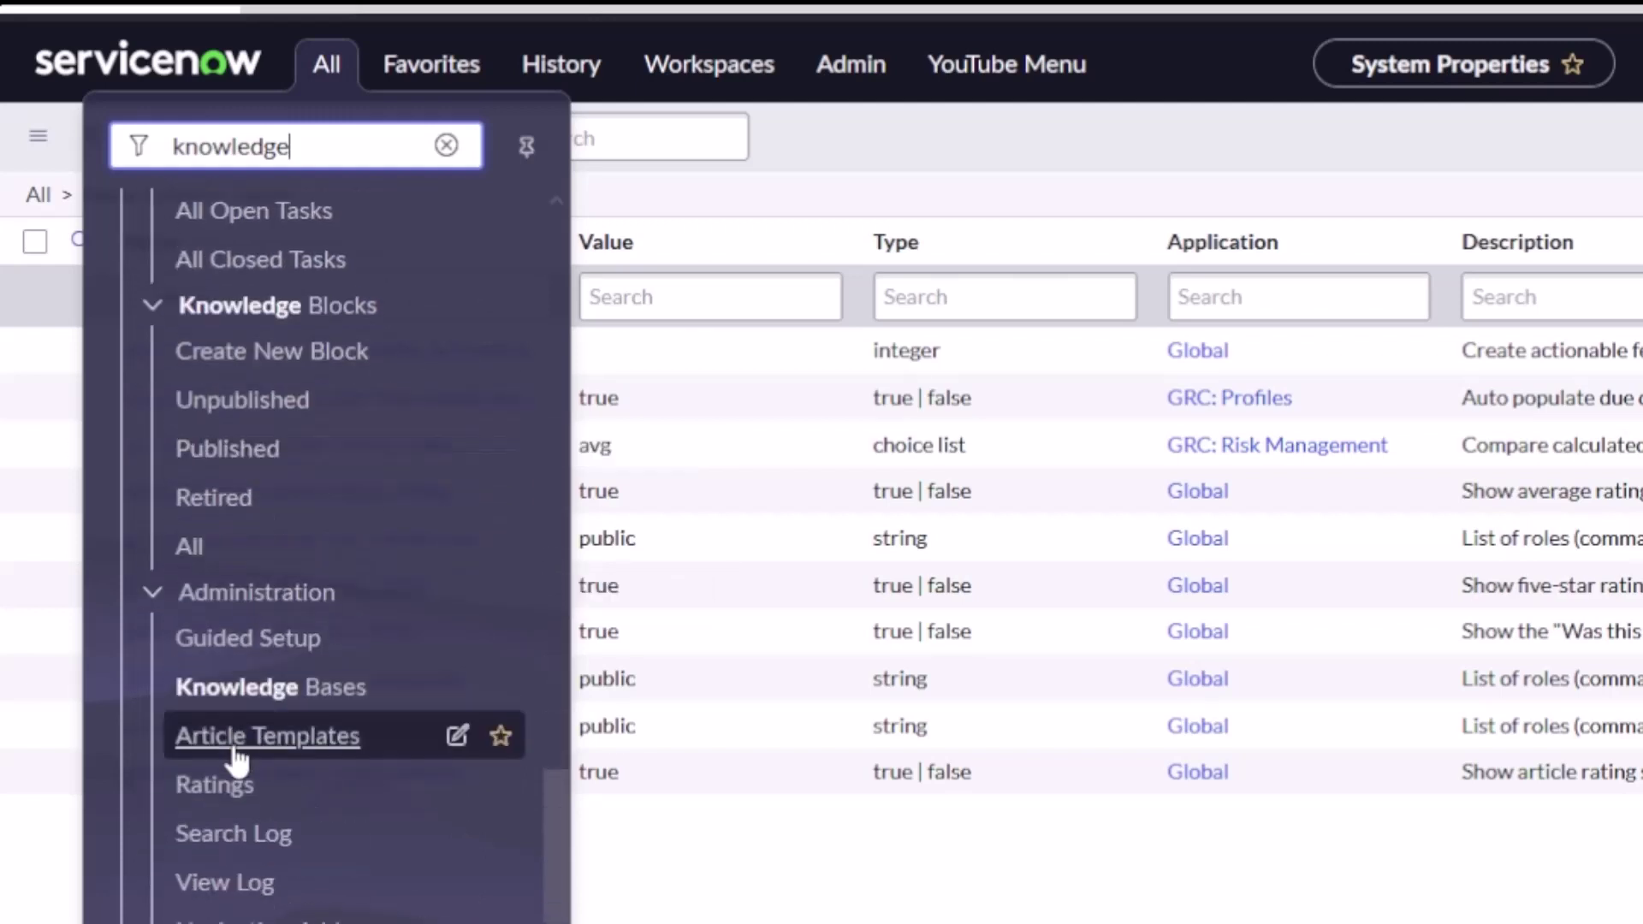
{"action": "left_click", "coordinate": [249, 697]}
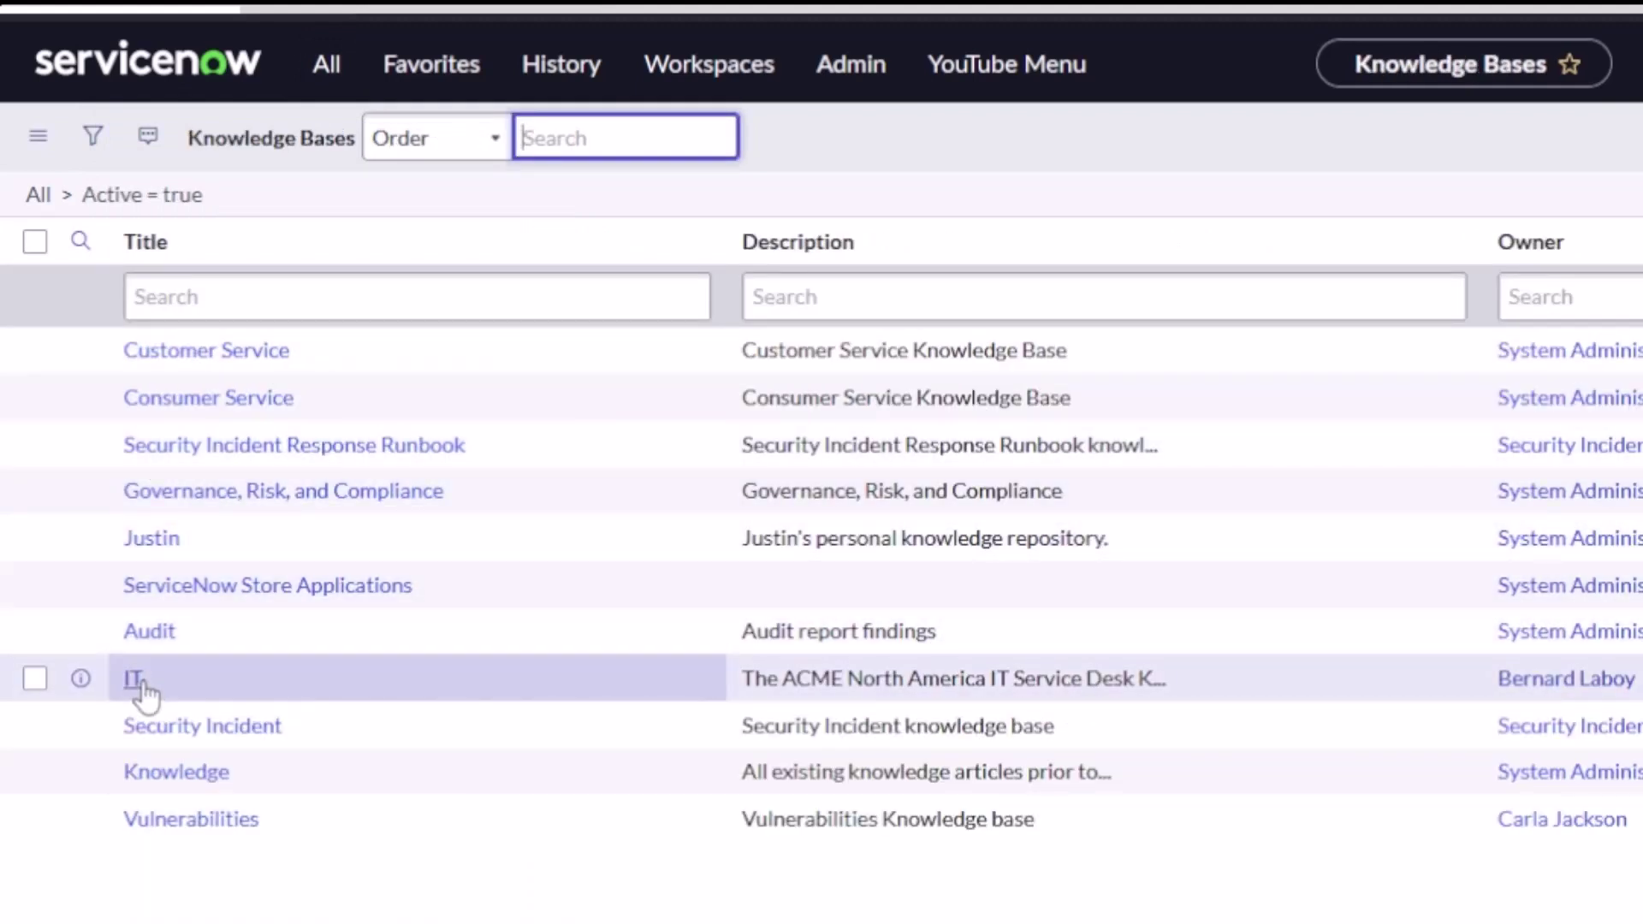
{"action": "left_click", "coordinate": [137, 682]}
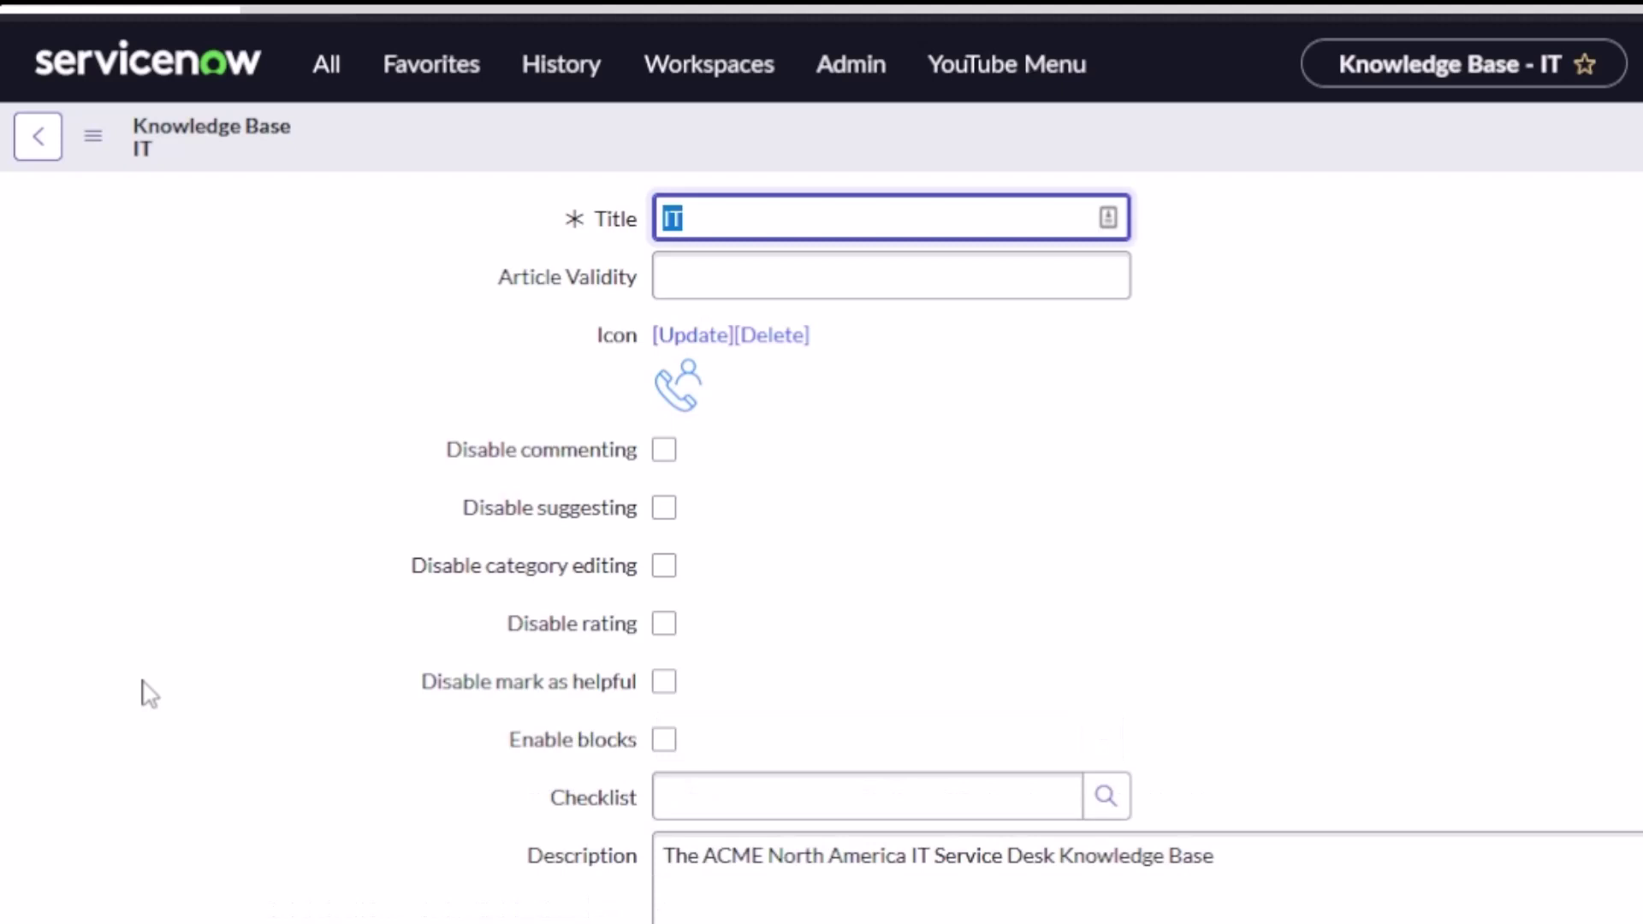
{"action": "mouse_move", "coordinate": [320, 594]}
{"action": "left_mouse_down"}
{"action": "mouse_move", "coordinate": [774, 718]}
{"action": "mouse_move", "coordinate": [735, 716]}
{"action": "left_mouse_up"}
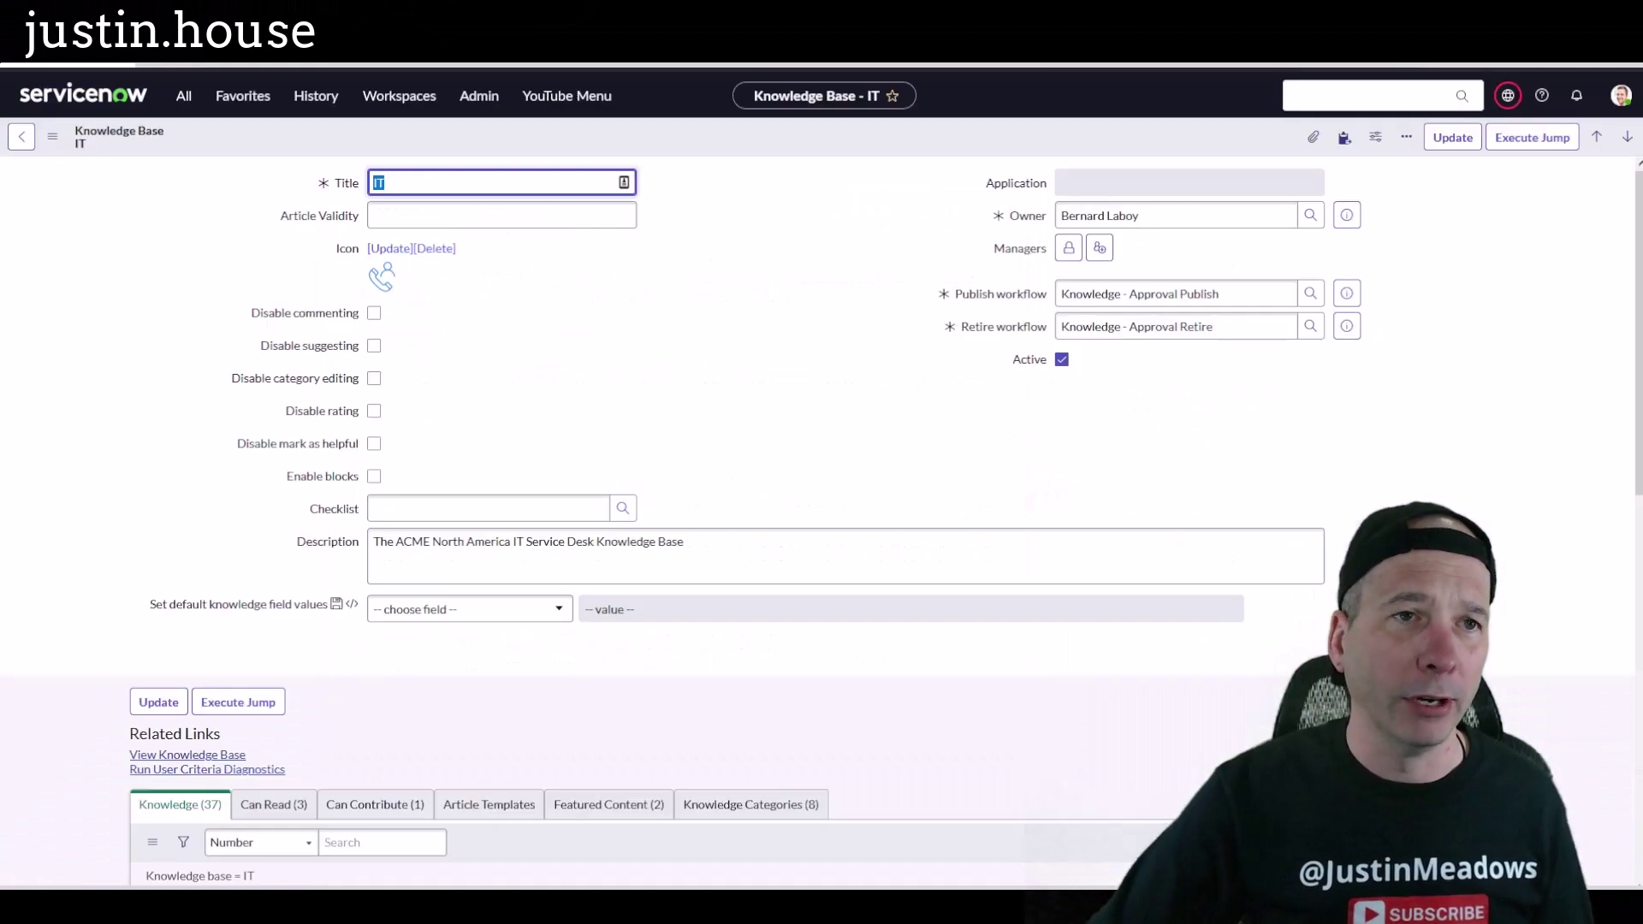
- Search the IT base's article Short descriptions for *phishin and open the phishing scams article
{"action": "scroll", "coordinate": [320, 643], "scroll_direction": "down", "scroll_amount": 7}
{"action": "scroll", "coordinate": [453, 469], "scroll_direction": "up", "scroll_amount": 2}
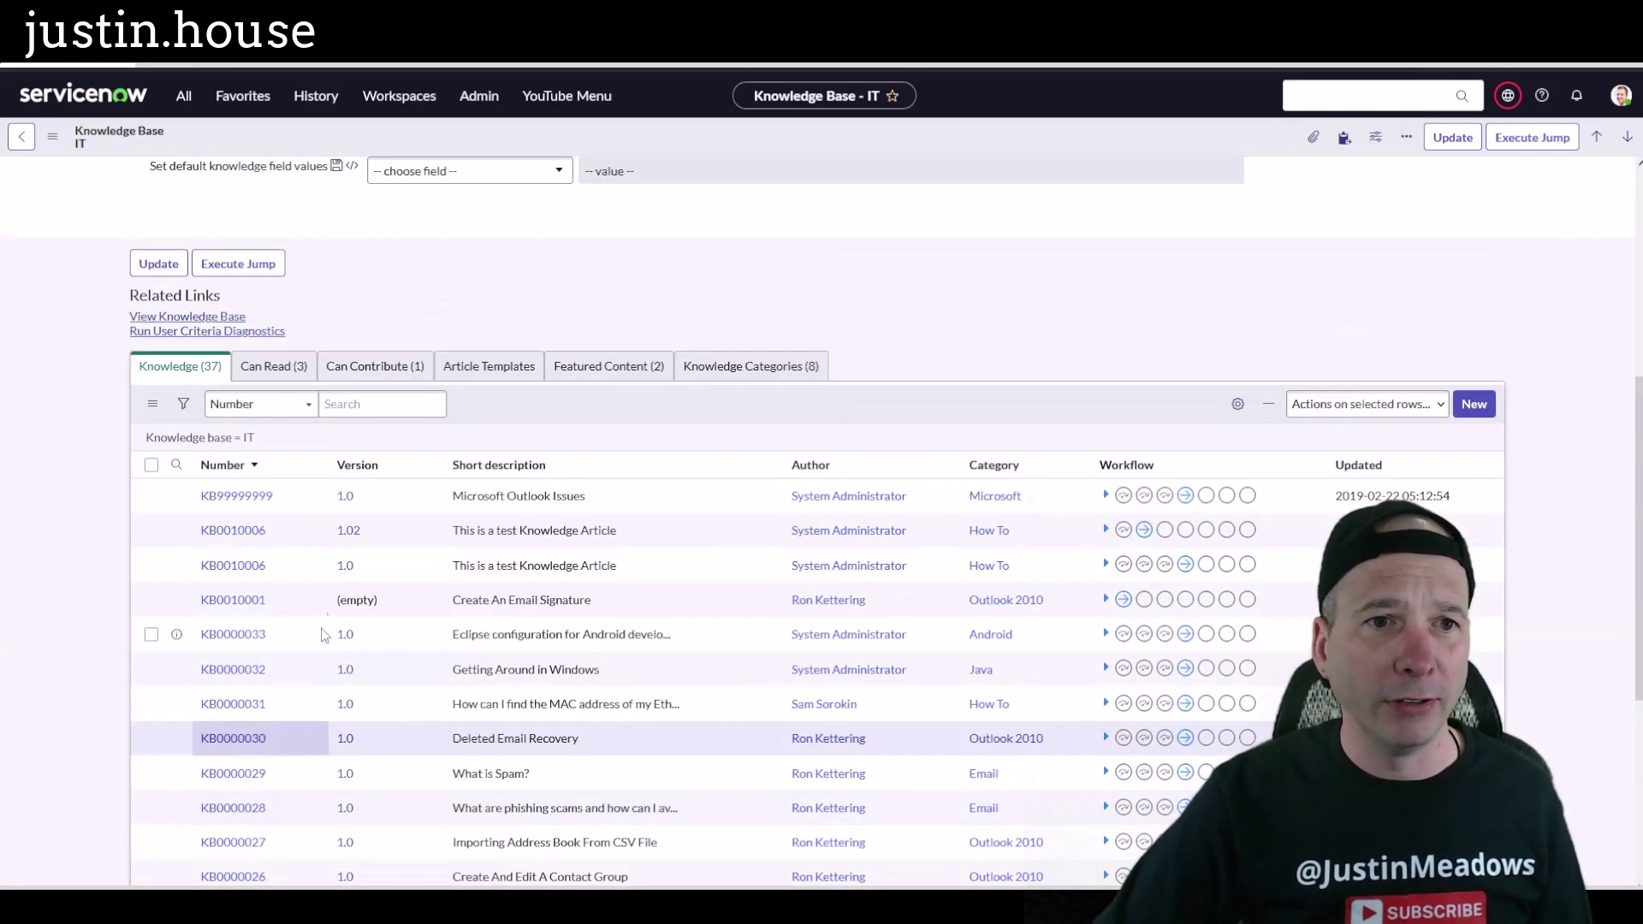
{"action": "left_click", "coordinate": [177, 465]}
{"action": "left_click", "coordinate": [606, 498]}
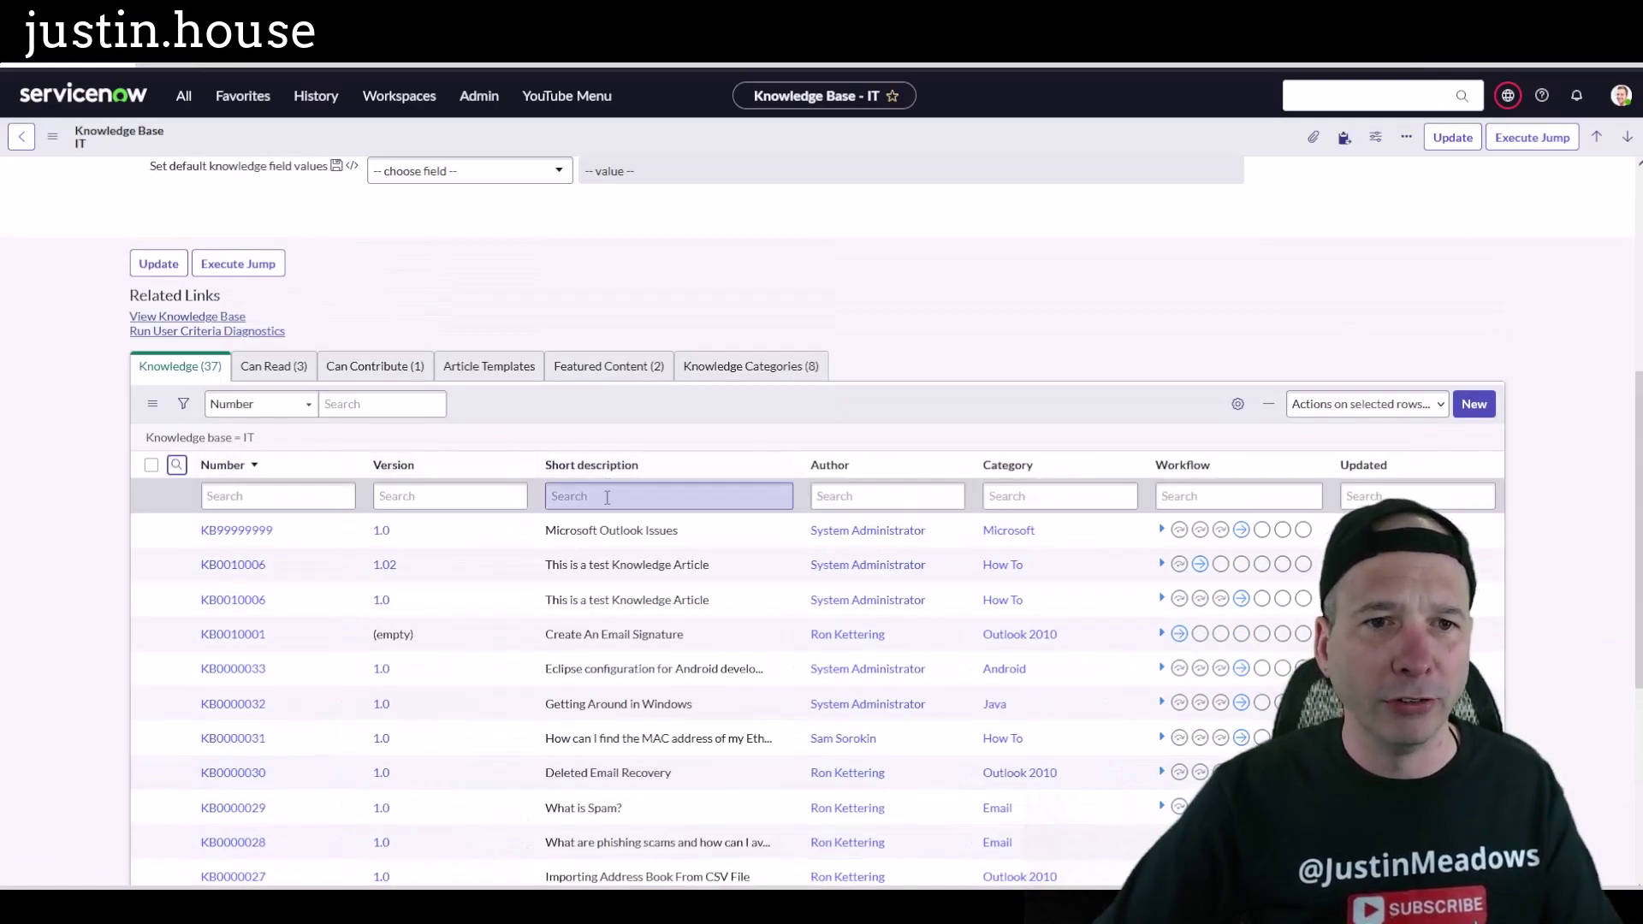
{"action": "type", "text": "*phishing"}
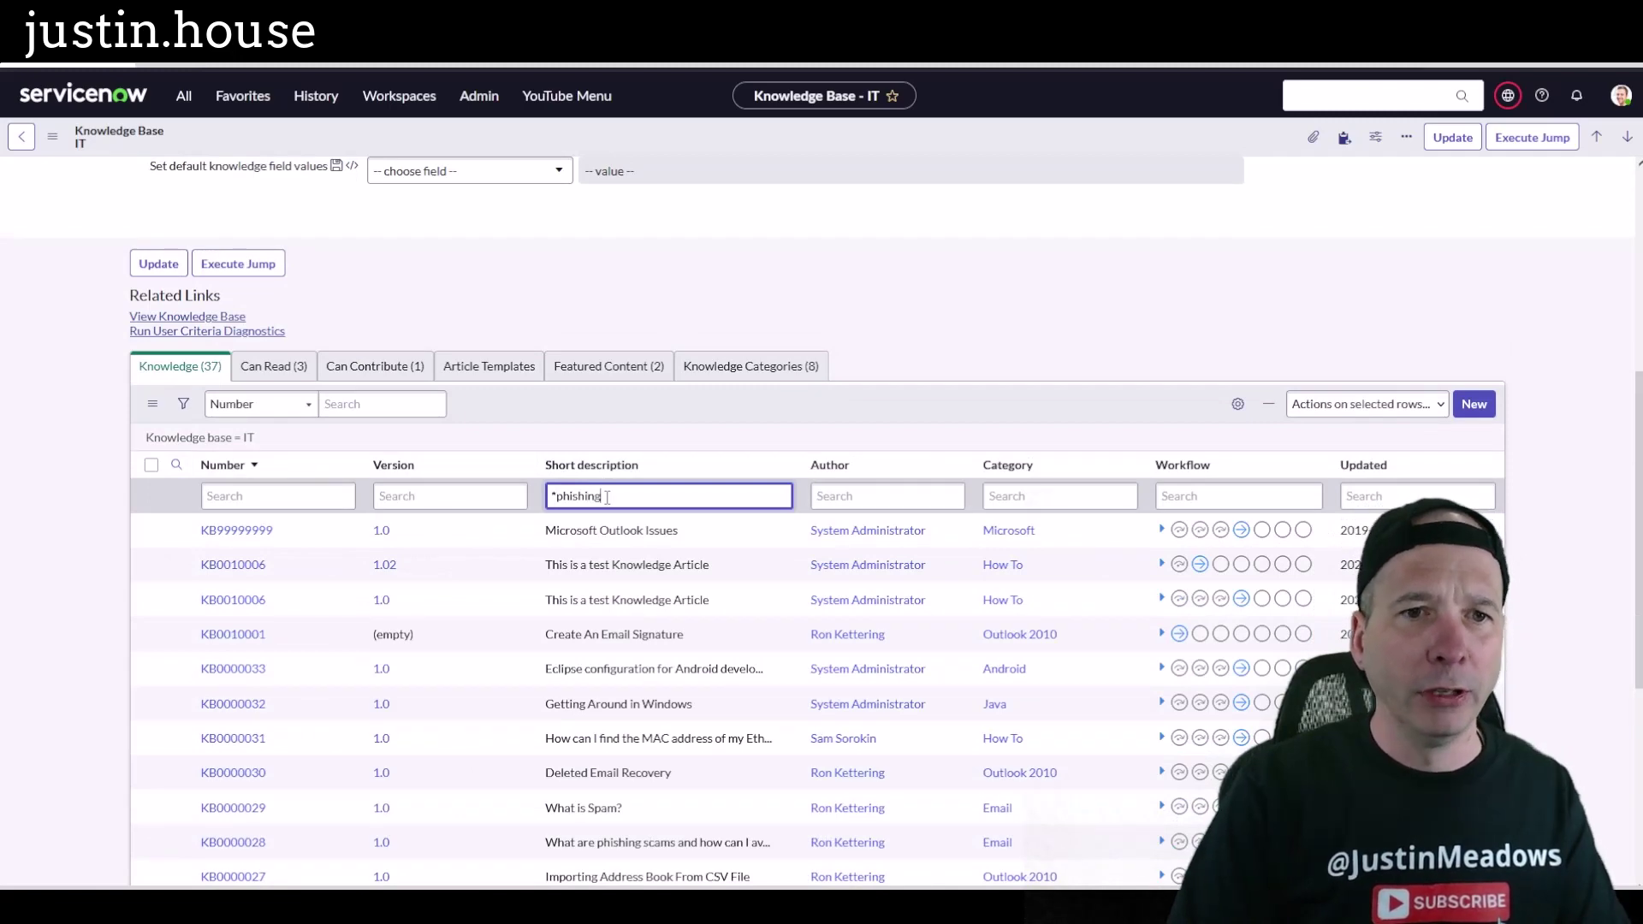
{"action": "key", "text": "Return"}
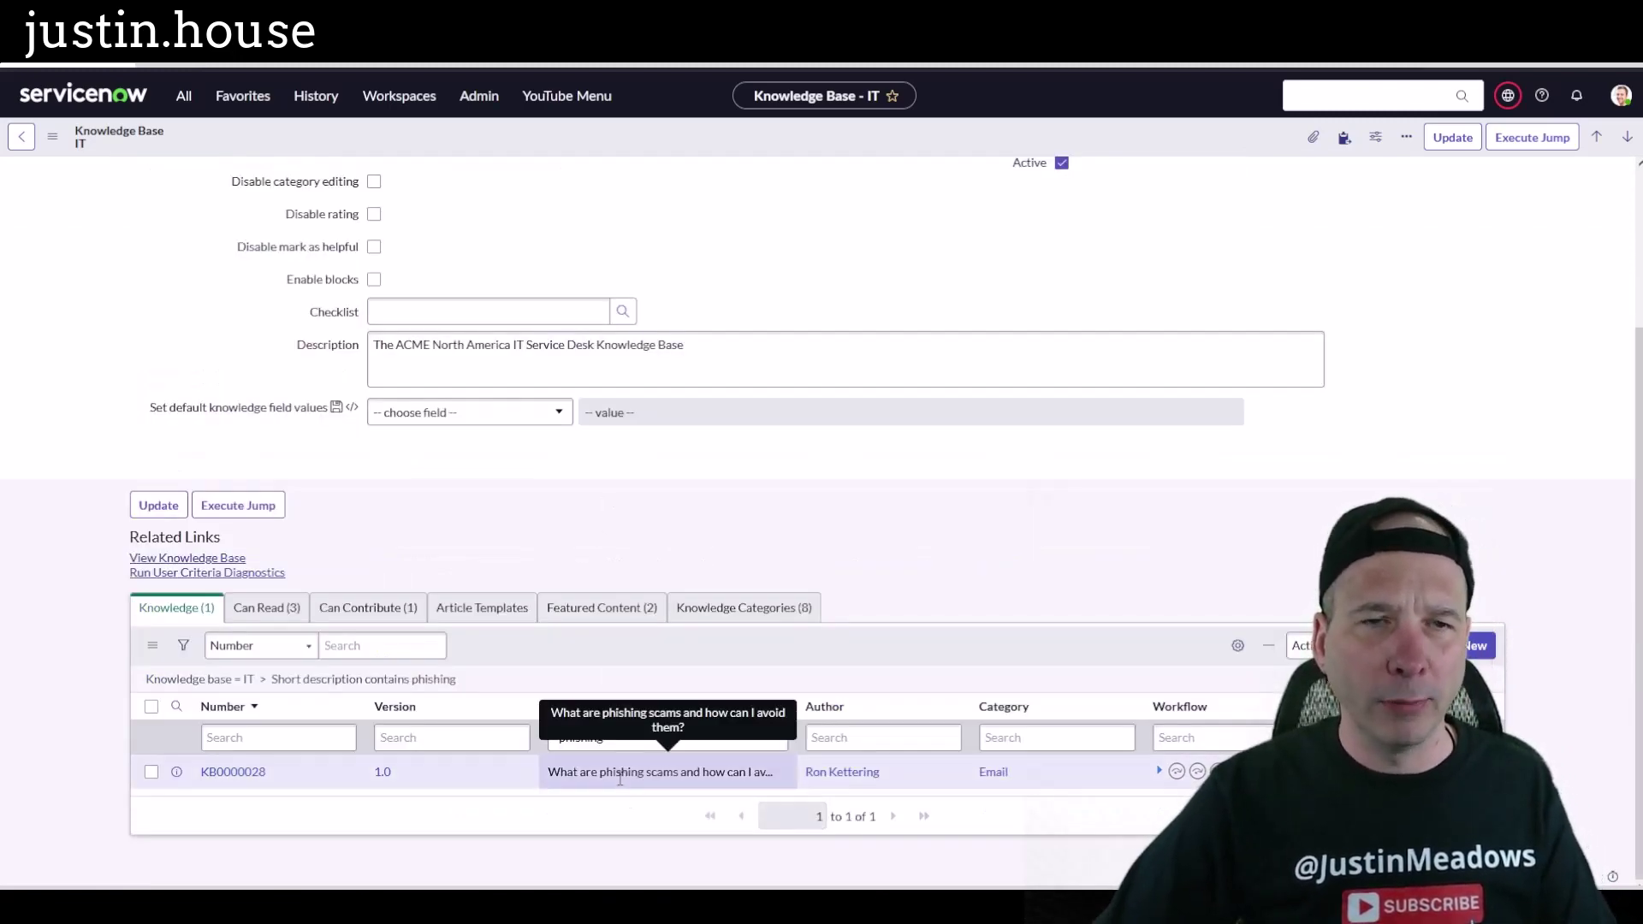
{"action": "left_click", "coordinate": [620, 773]}
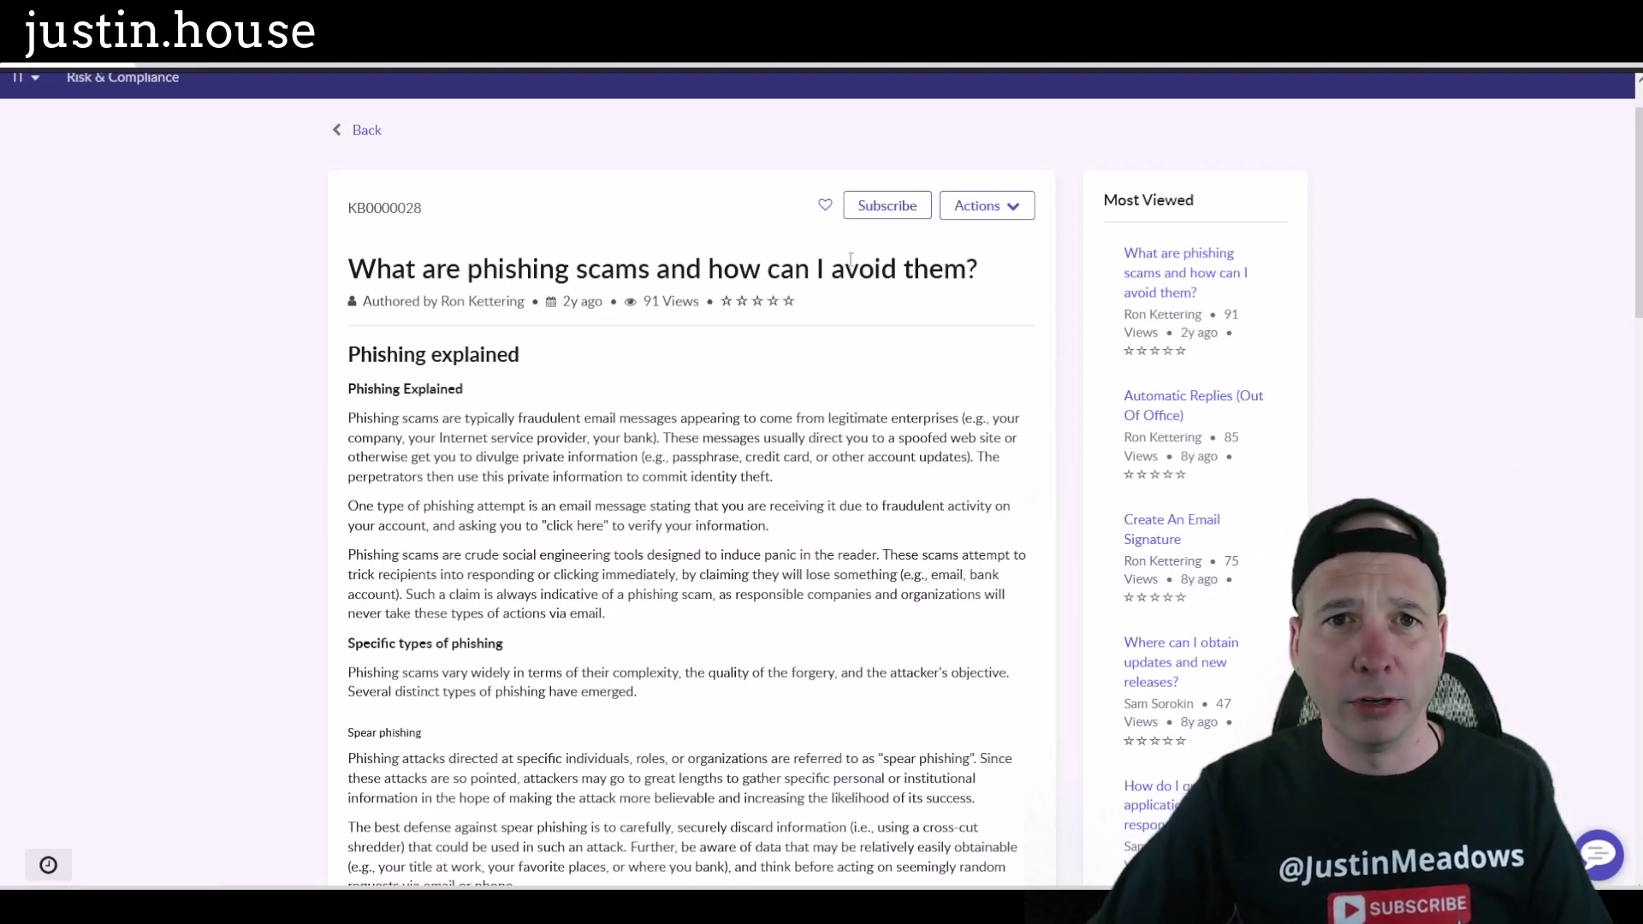
- Back on the IT knowledge base form, check Disable rating and Disable mark as helpful, then save
{"action": "key", "text": "alt+Left"}
{"action": "scroll", "coordinate": [374, 452], "scroll_direction": "up", "scroll_amount": 2}
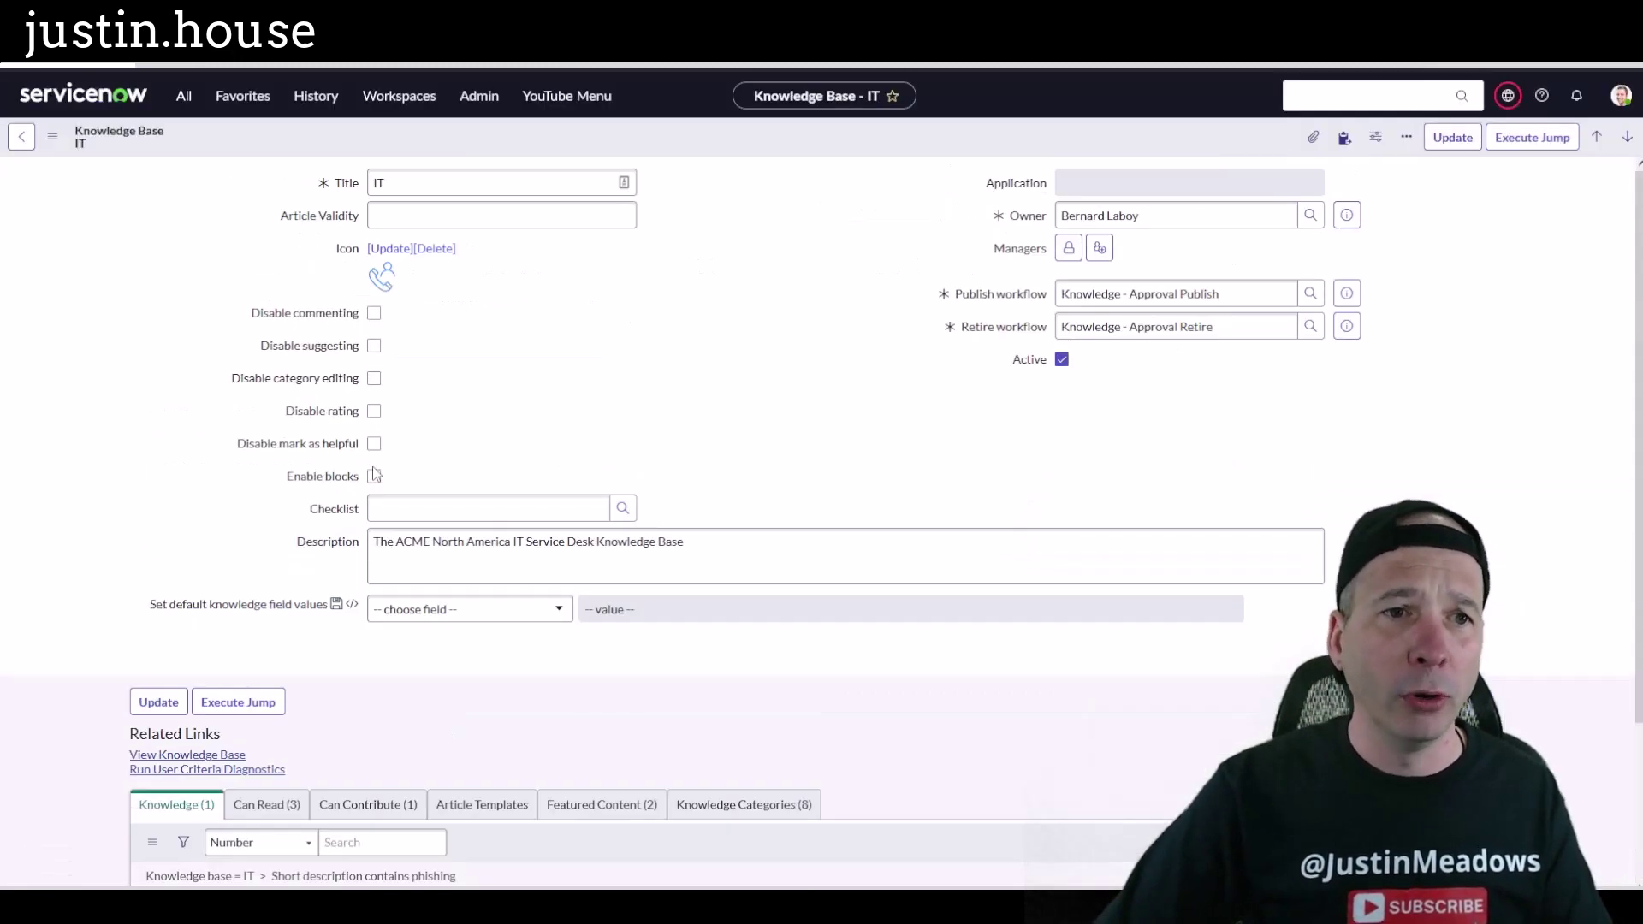
{"action": "left_click", "coordinate": [374, 444]}
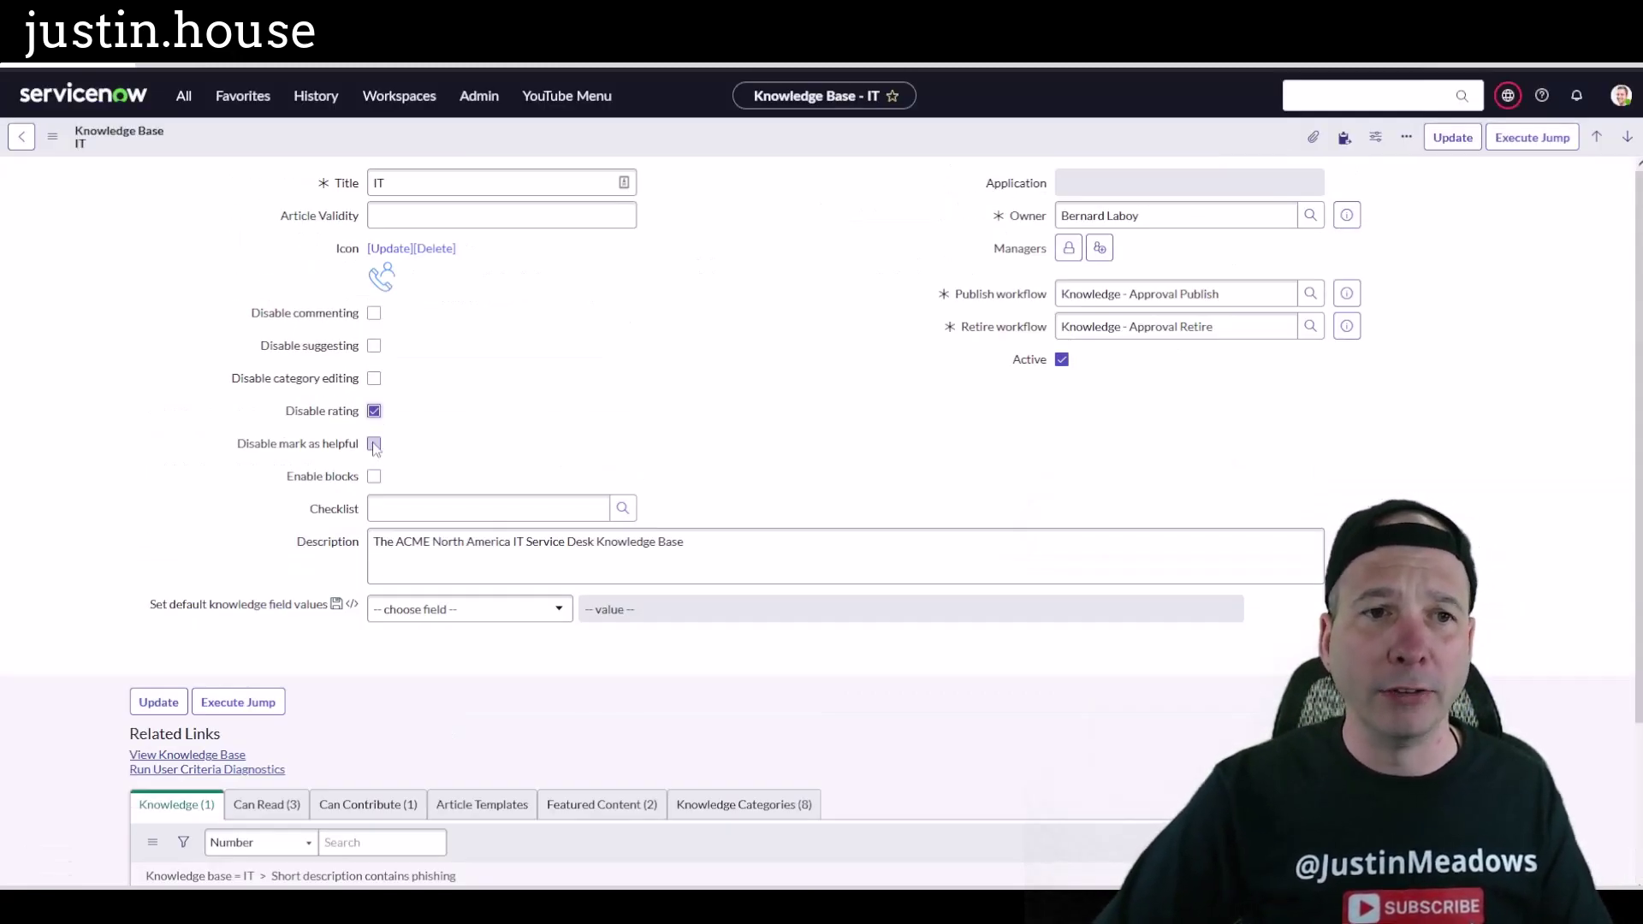
{"action": "left_click", "coordinate": [418, 508]}
{"action": "right_click", "coordinate": [689, 131]}
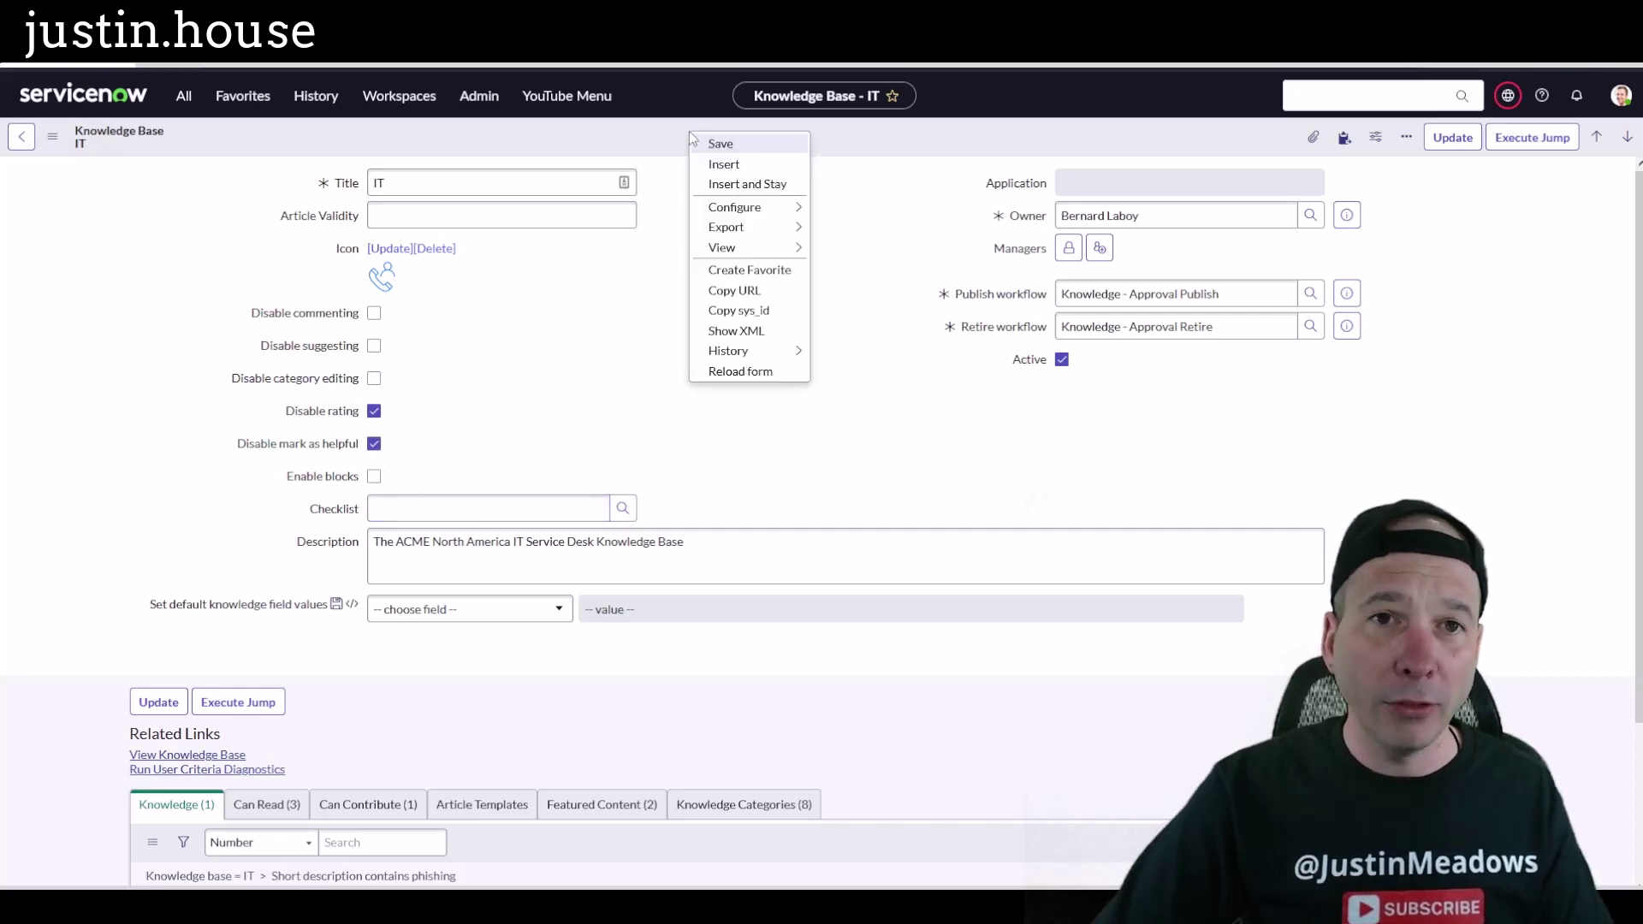
{"action": "left_click", "coordinate": [701, 140]}
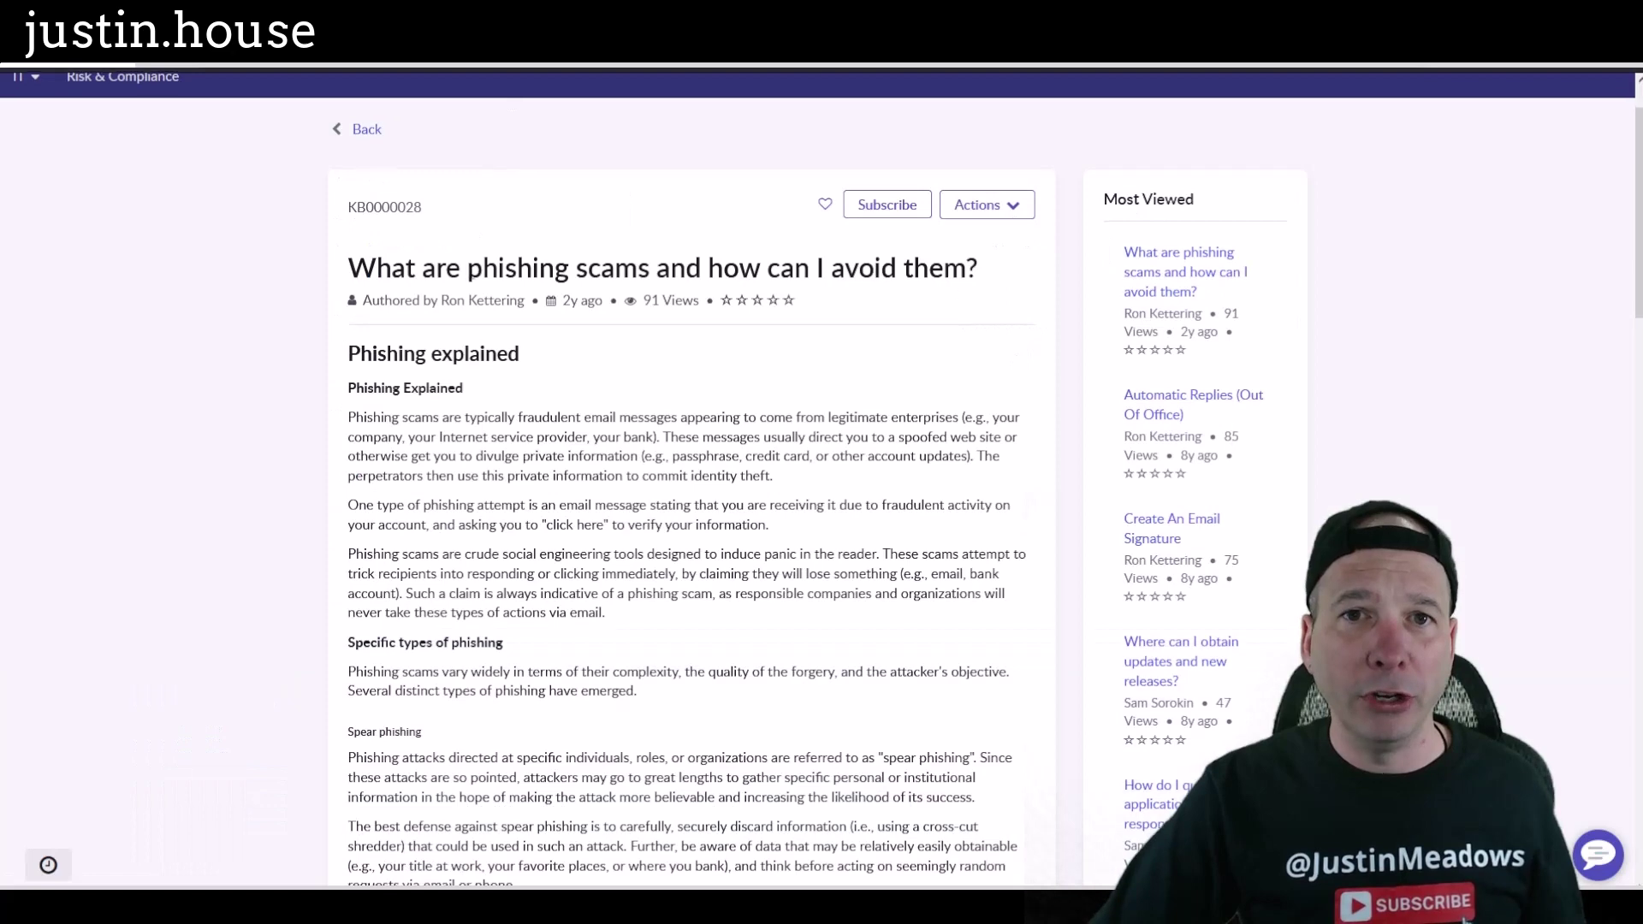
- Scroll to the bottom of the reloaded phishing article to verify the Helpful and rating options are gone
{"action": "scroll", "coordinate": [470, 272], "scroll_direction": "down", "scroll_amount": 20}
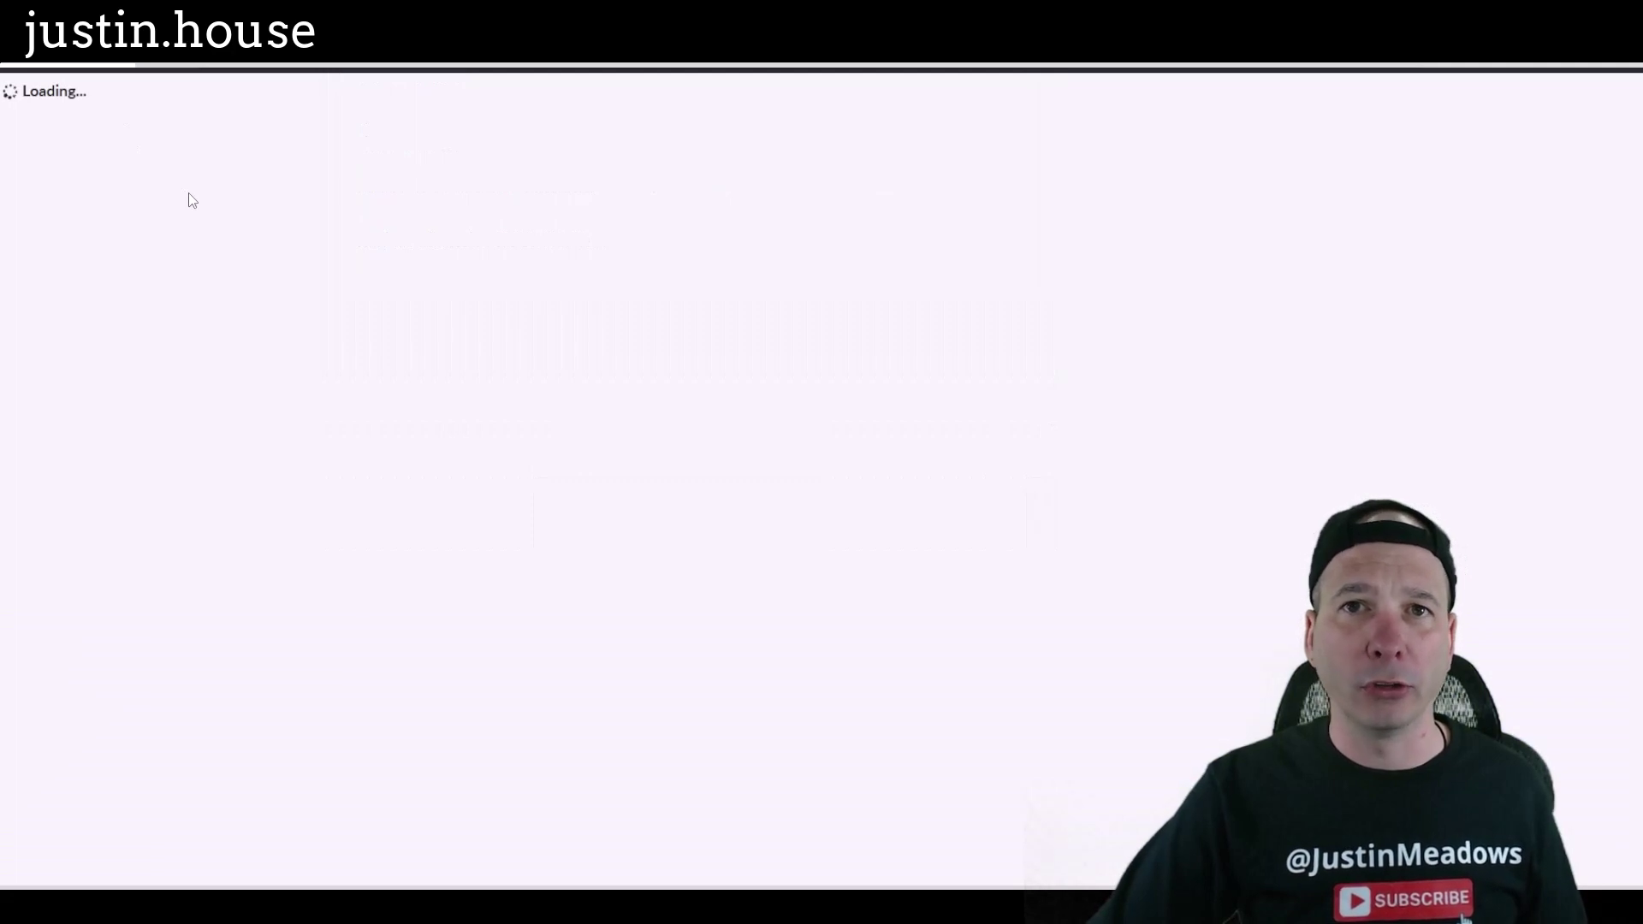
{"action": "scroll", "coordinate": [231, 317], "scroll_direction": "down", "scroll_amount": 15}
{"action": "scroll", "coordinate": [235, 329], "scroll_direction": "down", "scroll_amount": 4}
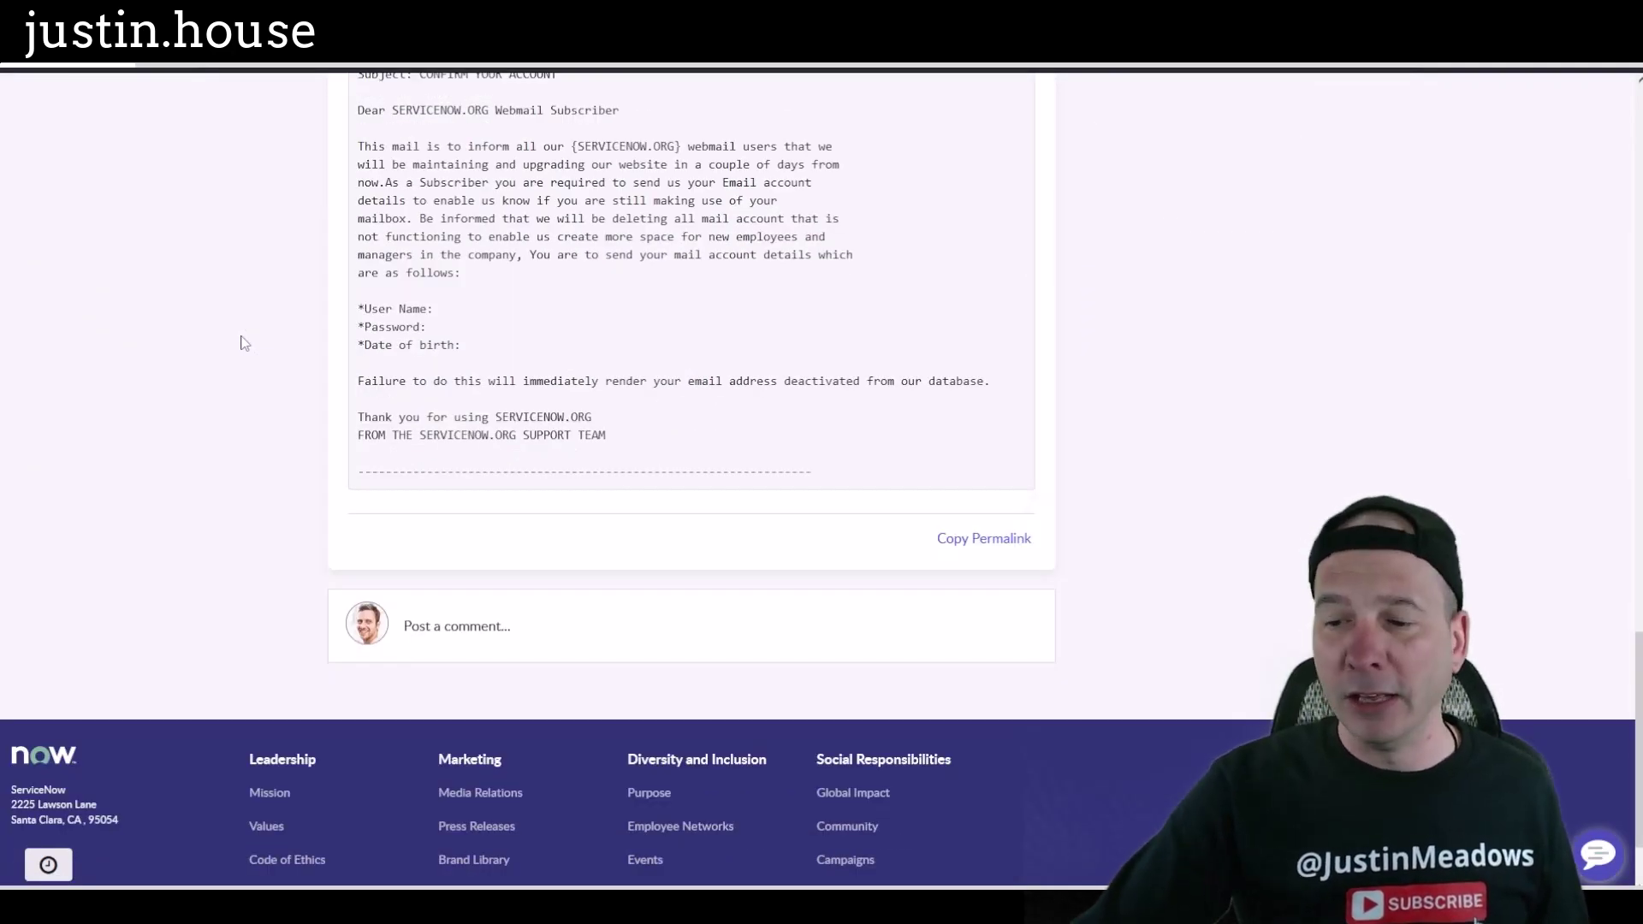
{"action": "mouse_move", "coordinate": [267, 482]}
{"action": "left_mouse_down"}
{"action": "mouse_move", "coordinate": [1136, 608]}
{"action": "mouse_move", "coordinate": [1117, 590]}
{"action": "left_mouse_up"}
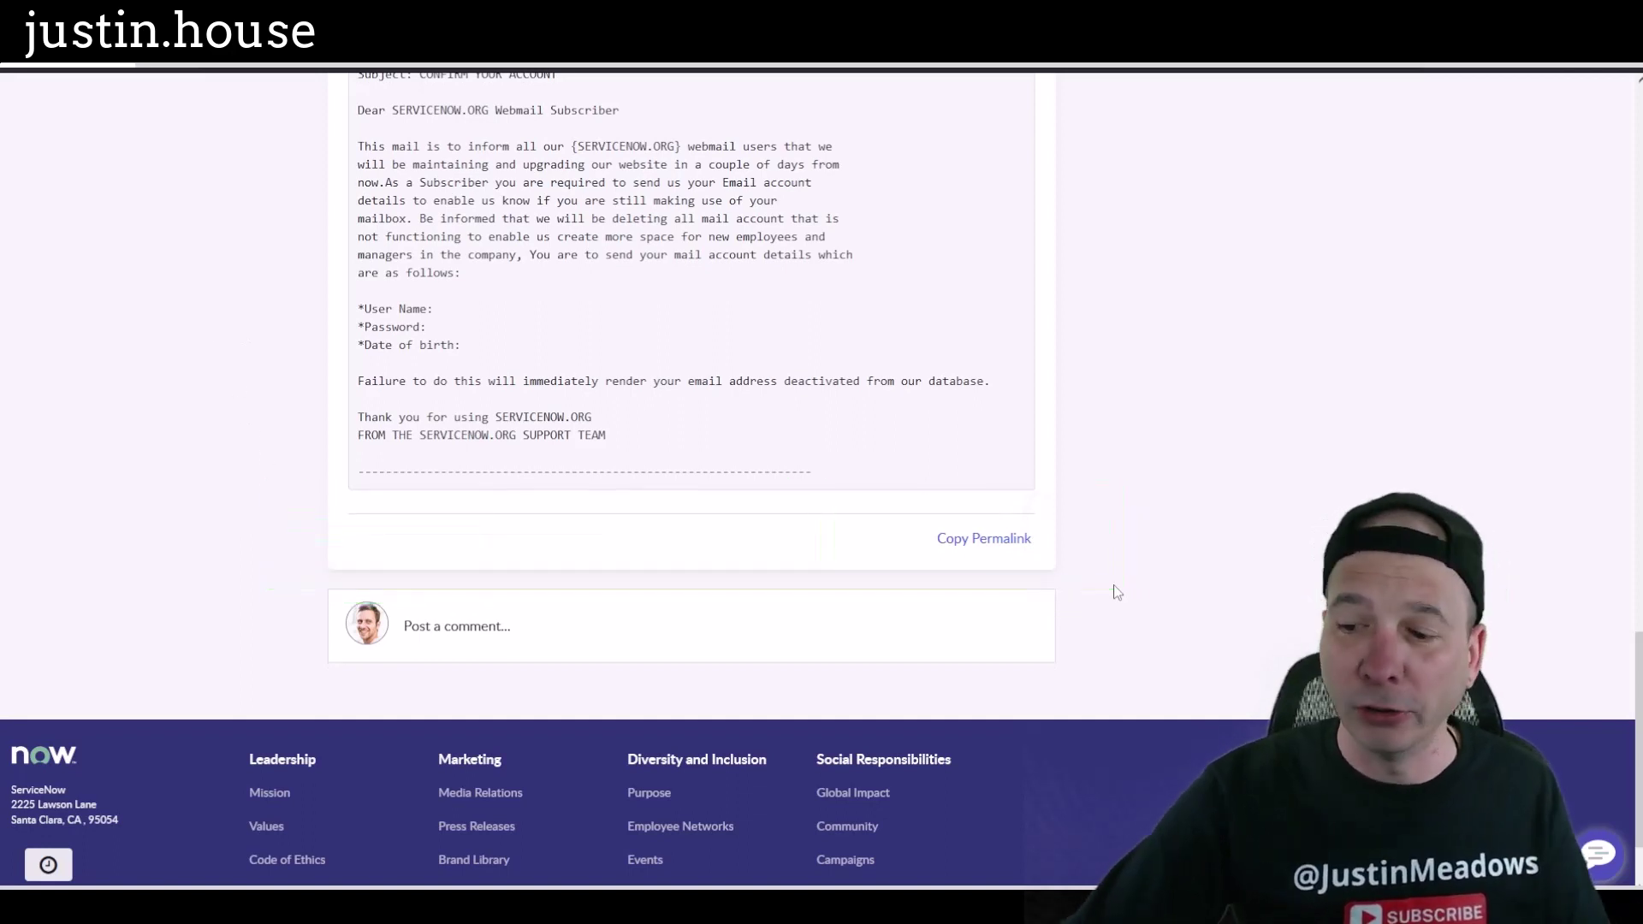